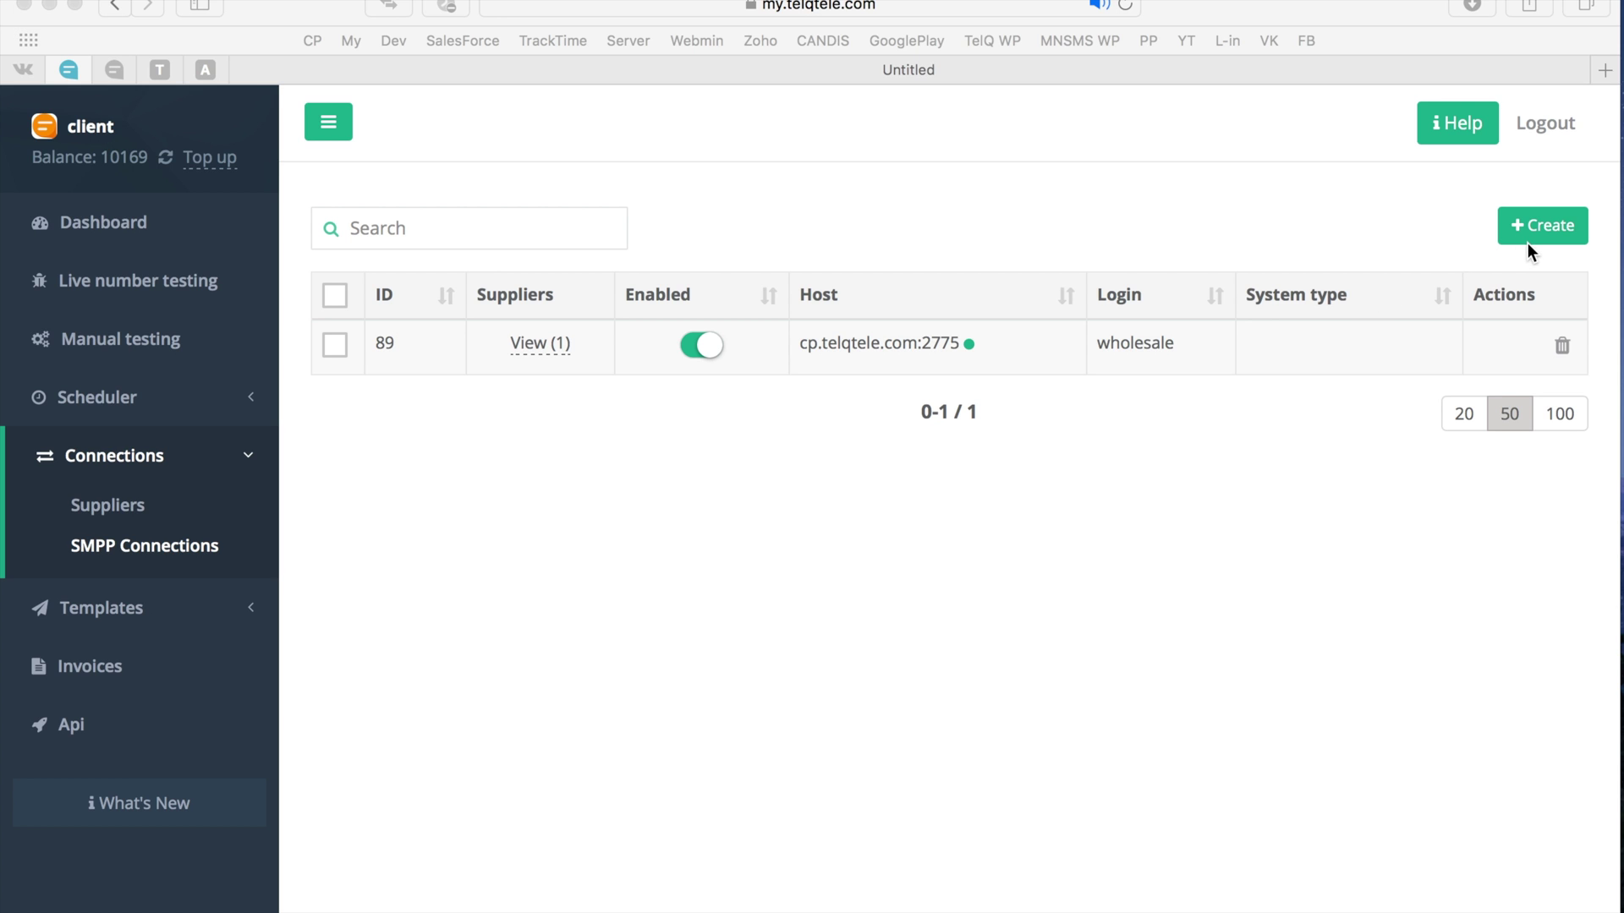
- Start a new SMPP connection with the sidebar collapsed, then switch to the gateway admin Users tab
{"action": "left_click", "coordinate": [1549, 227]}
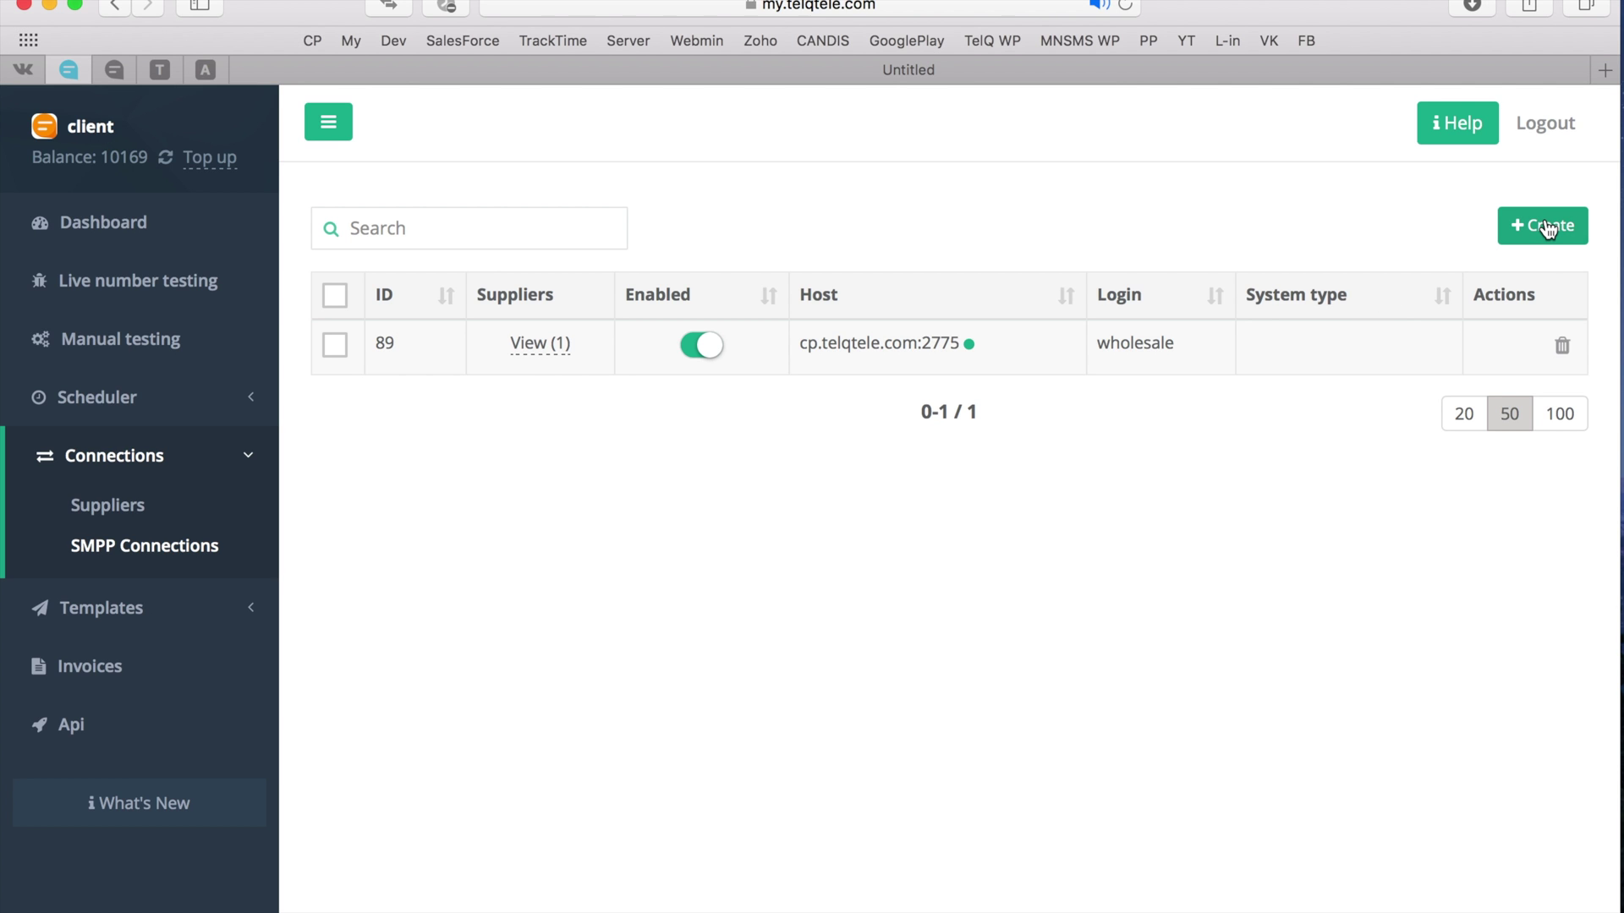
{"action": "left_click", "coordinate": [1548, 228]}
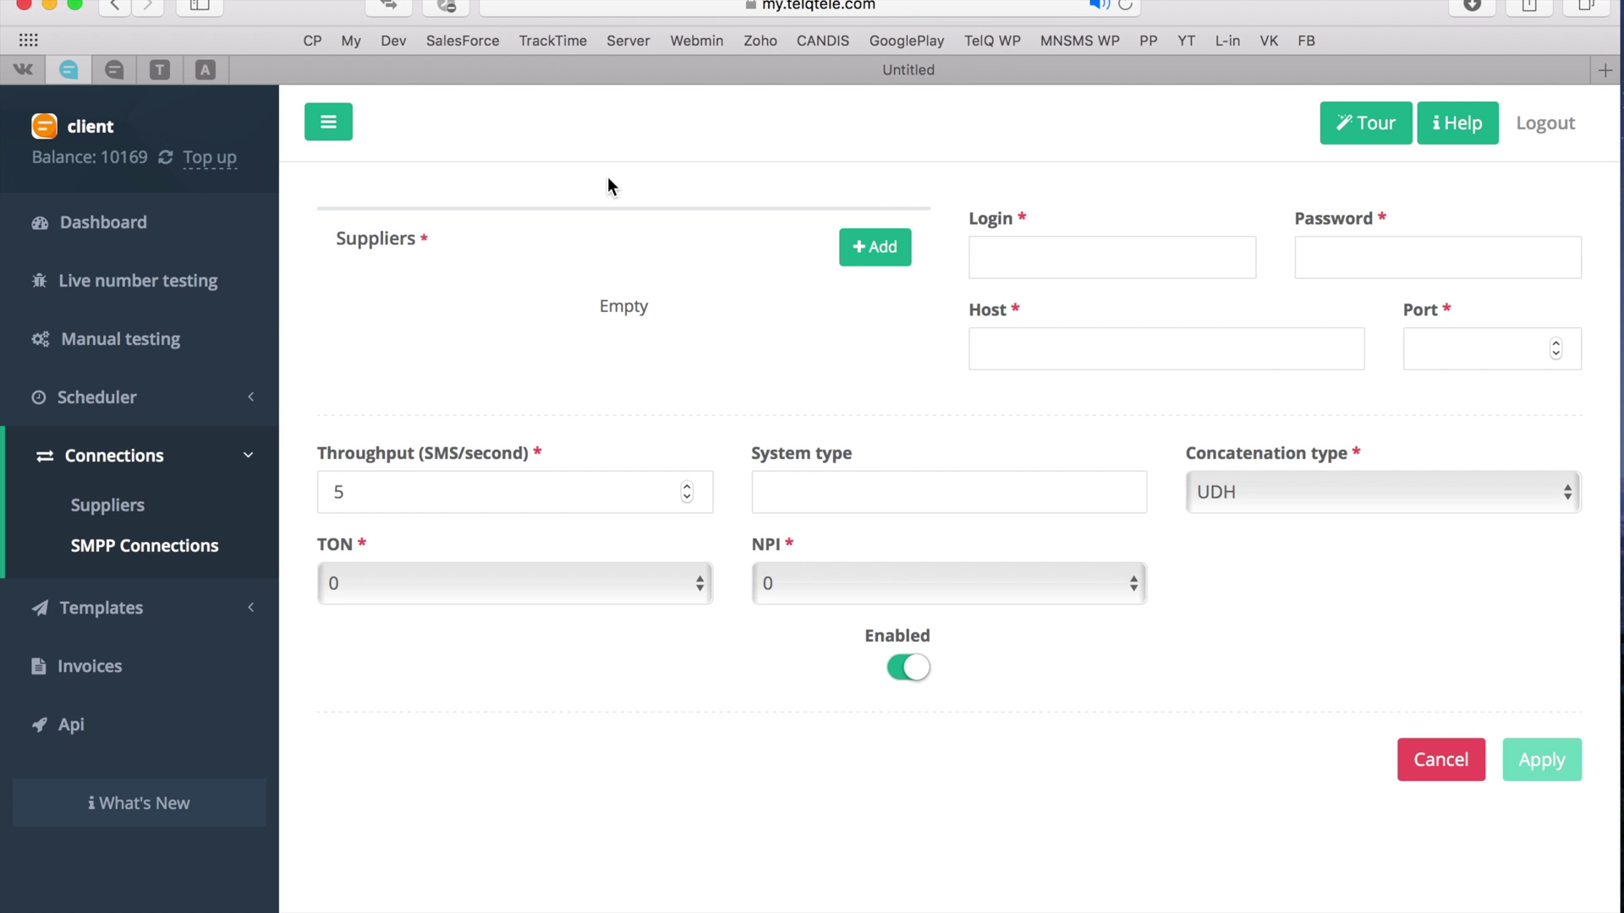
{"action": "left_click", "coordinate": [332, 128]}
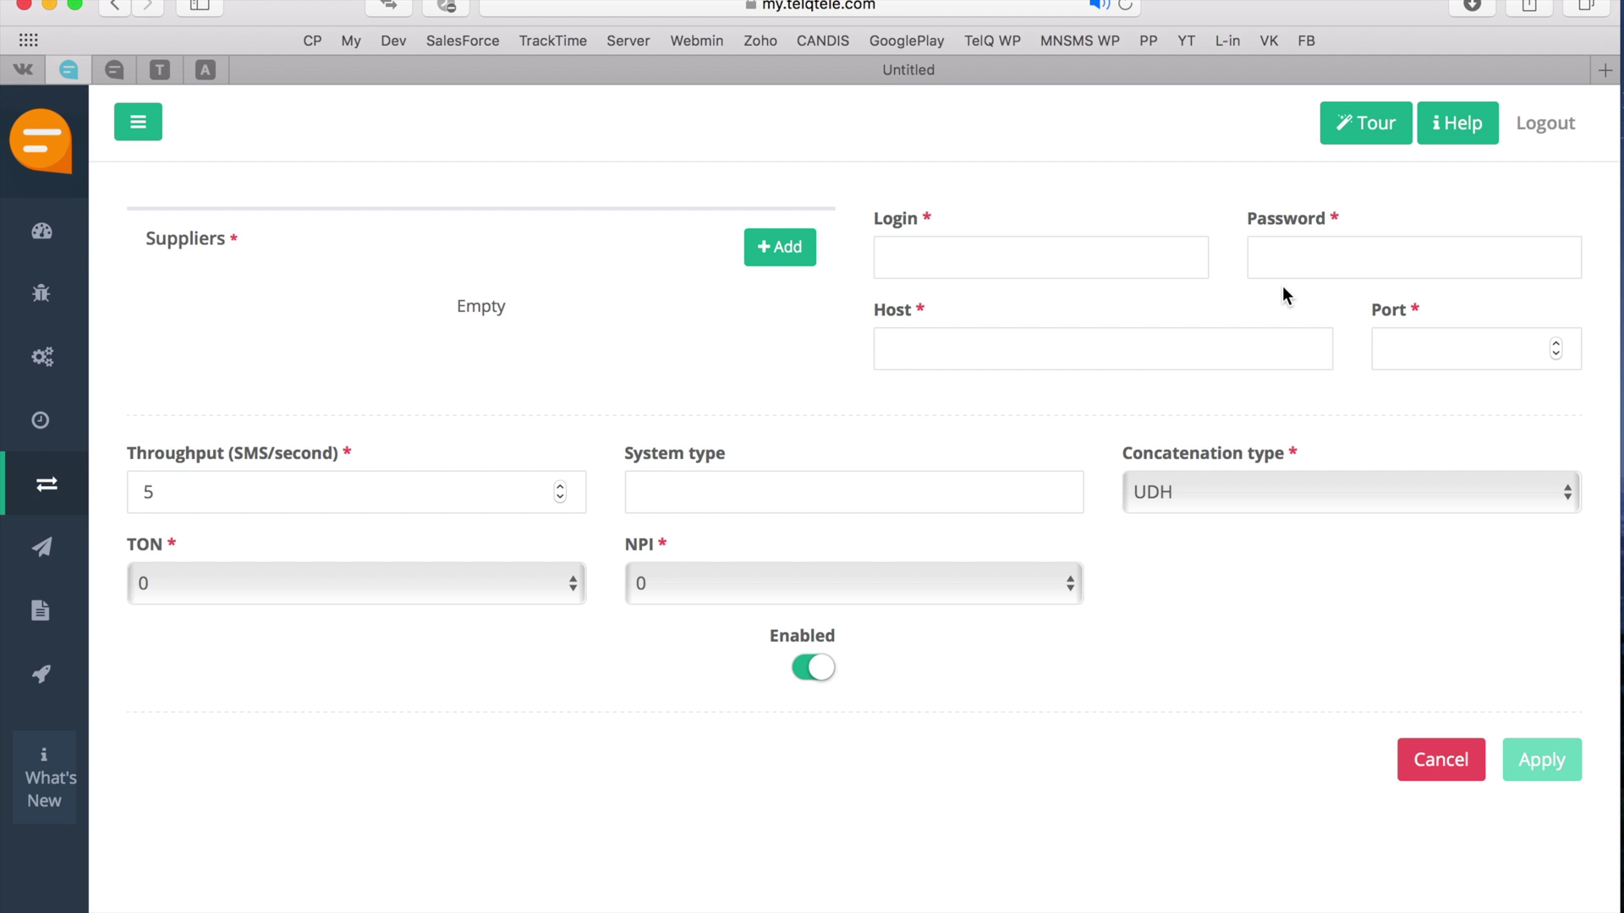
{"action": "left_click", "coordinate": [153, 76]}
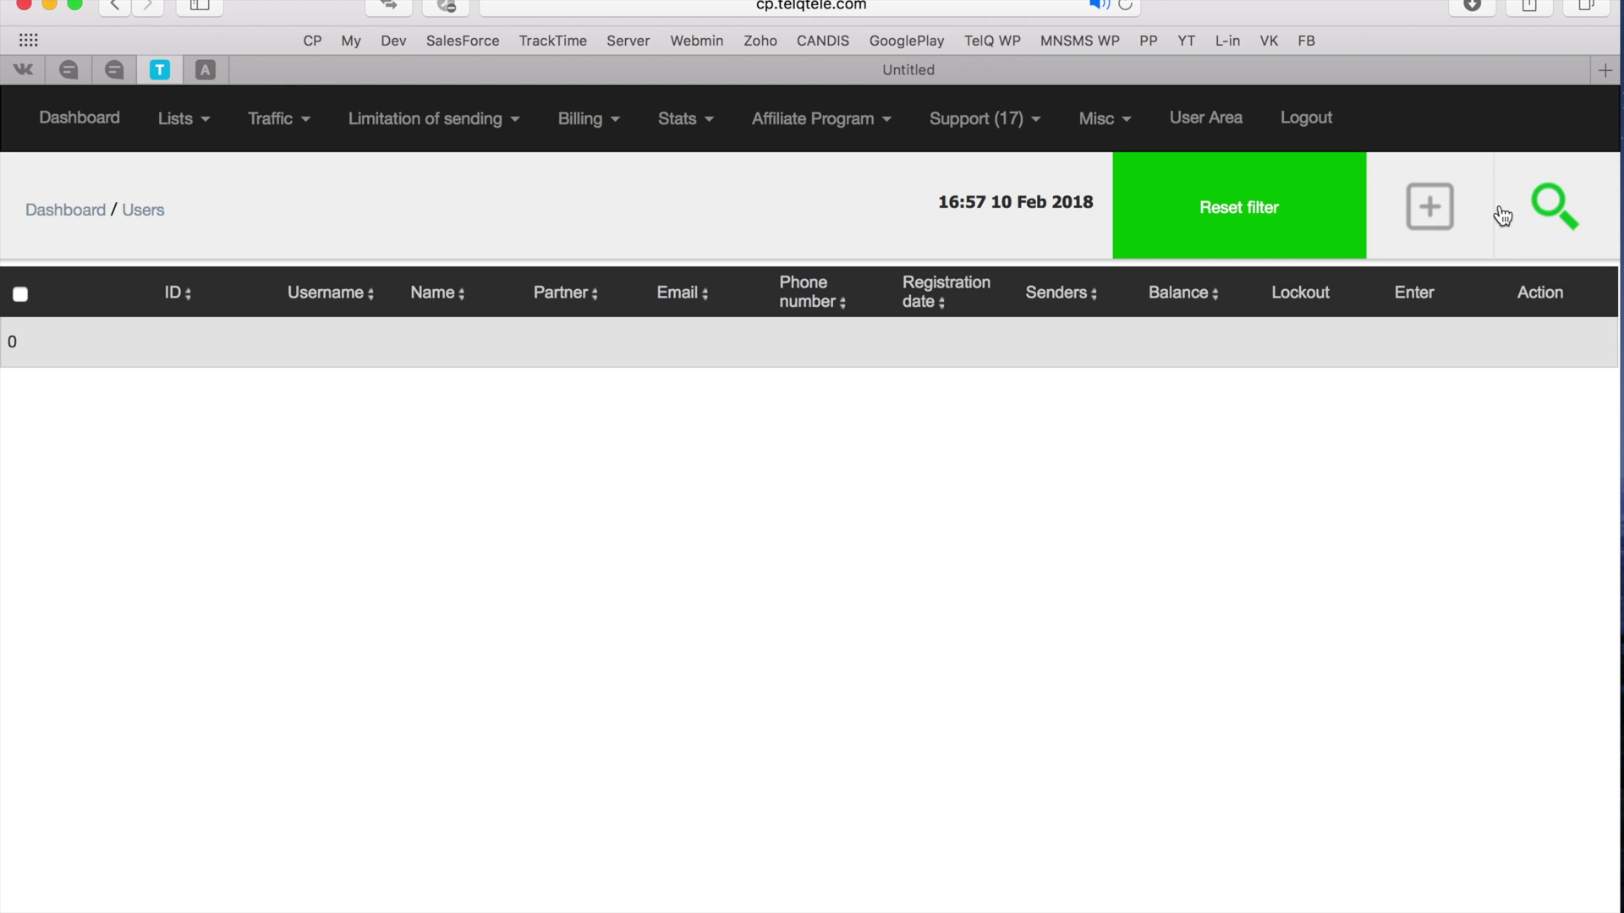
- Add gateway user test_supplier_A with a password and e-mail address
{"action": "left_click", "coordinate": [1437, 208]}
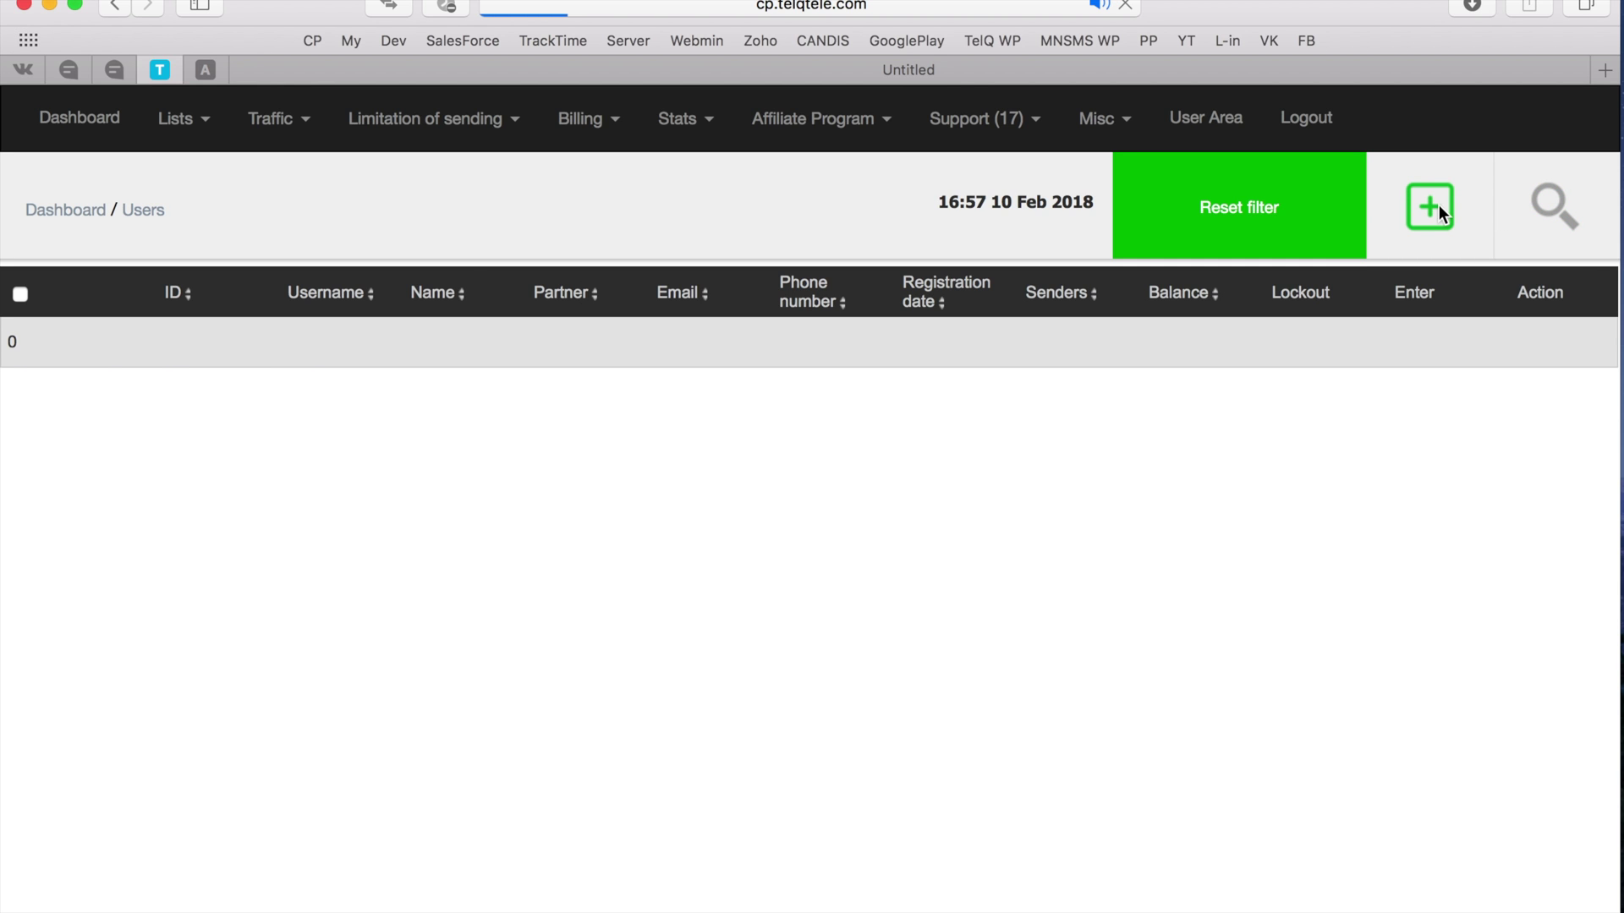
{"action": "left_click", "coordinate": [262, 448]}
{"action": "type", "text": "te"}
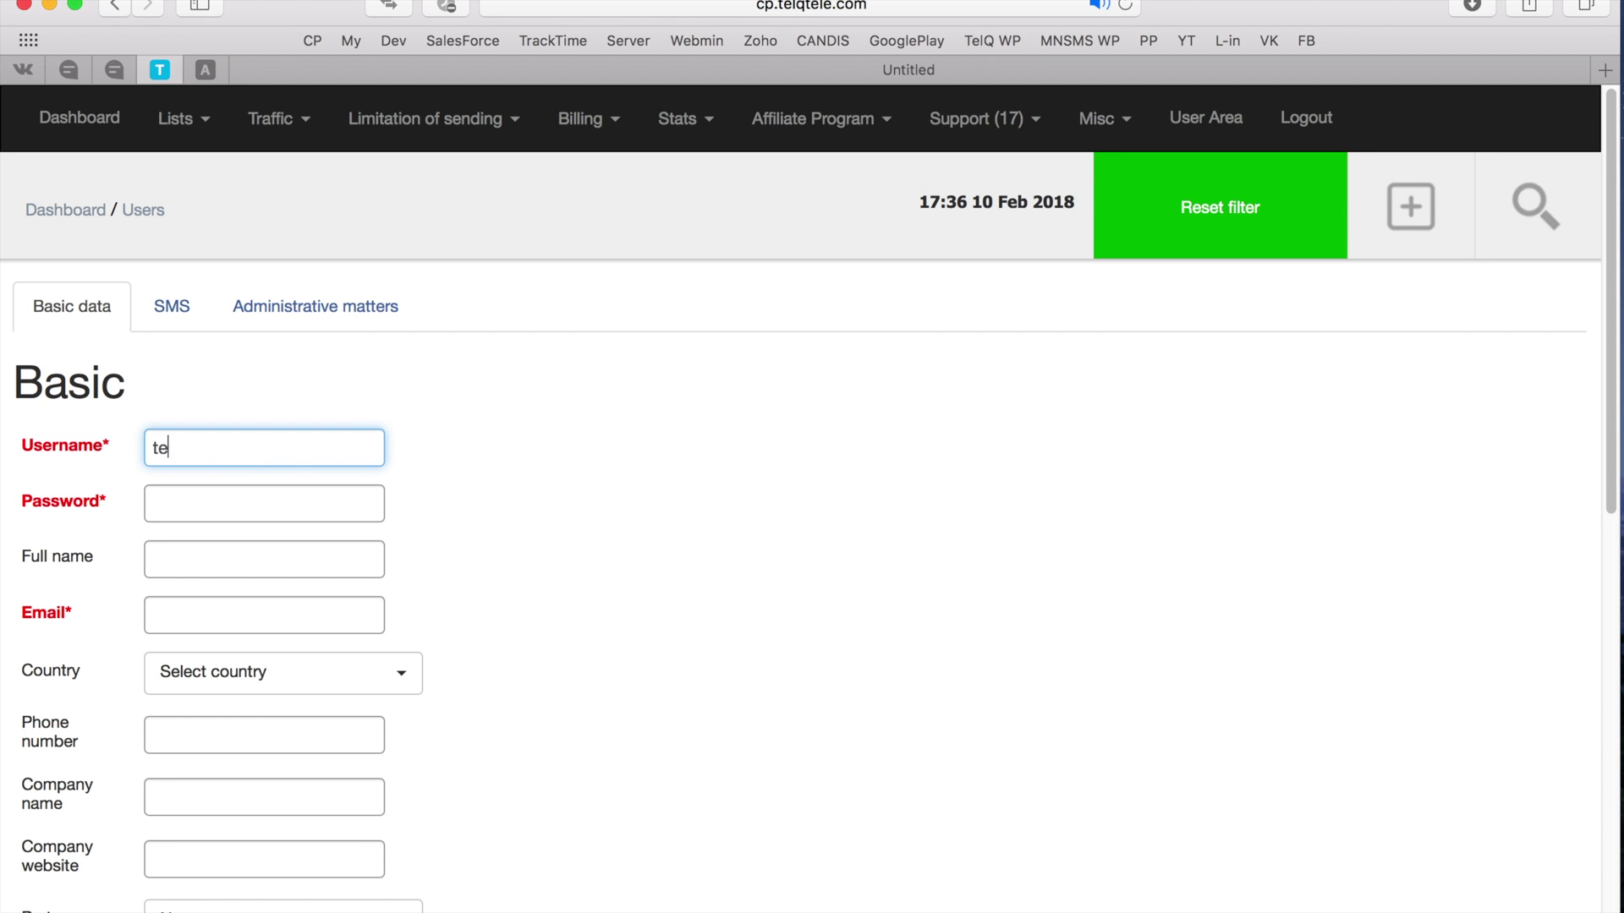
{"action": "type", "text": "st_supplier_A"}
{"action": "left_click", "coordinate": [249, 503]}
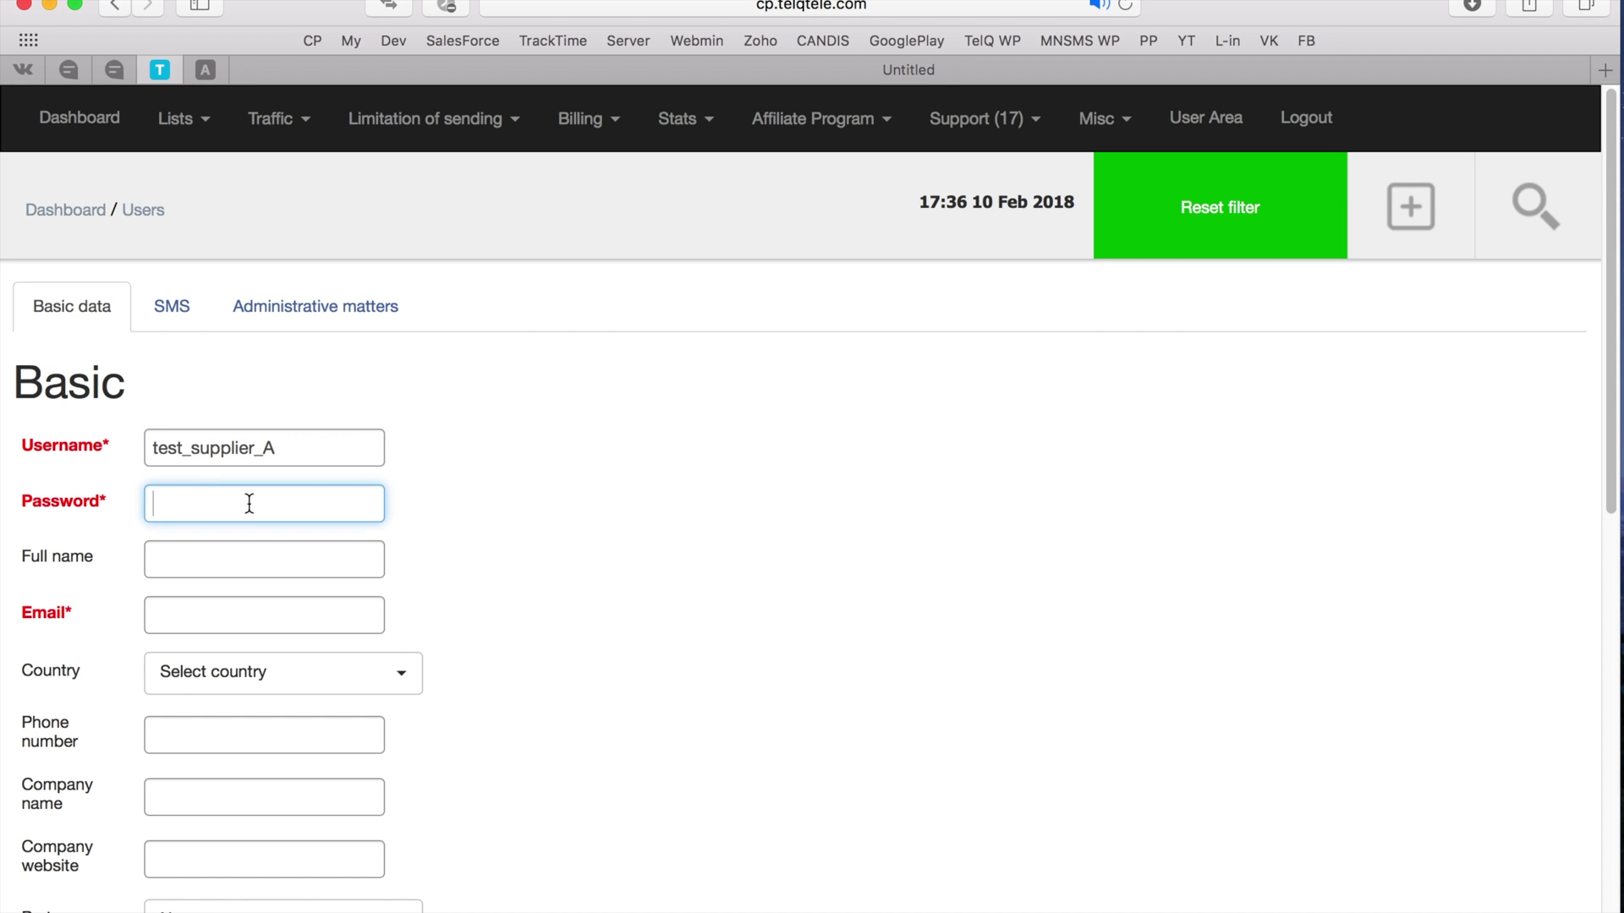
{"action": "type", "text": "qweqwe"}
{"action": "left_click", "coordinate": [200, 623]}
{"action": "type", "text": "g@"}
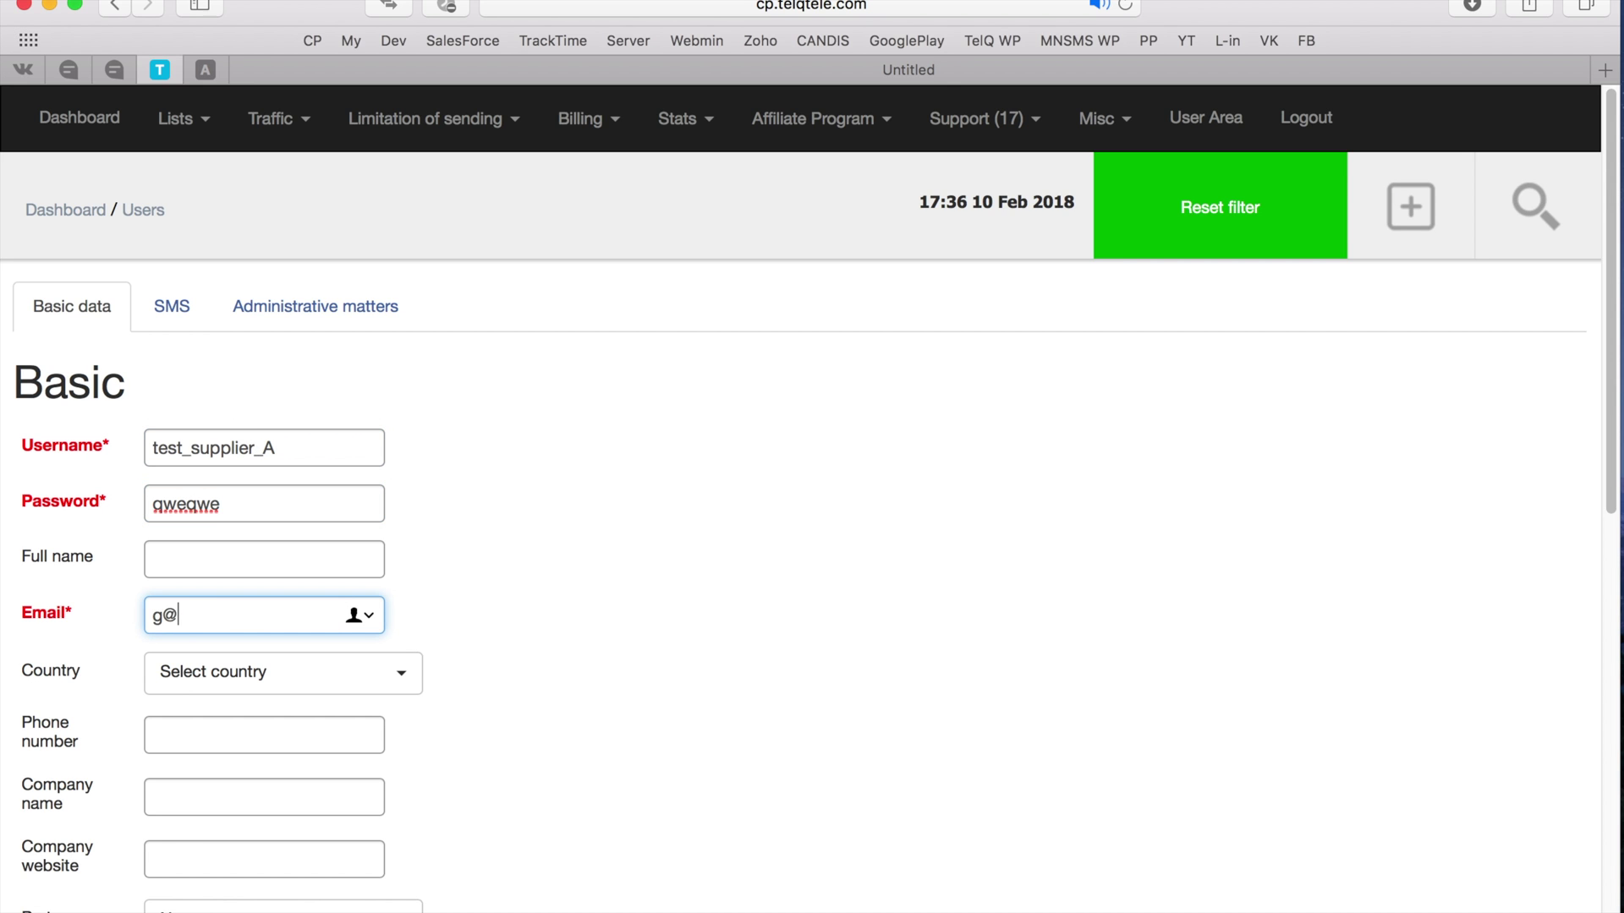
{"action": "type", "text": "g.g"}
{"action": "scroll", "coordinate": [401, 616], "scroll_direction": "down", "scroll_amount": 15}
{"action": "key", "text": "Return"}
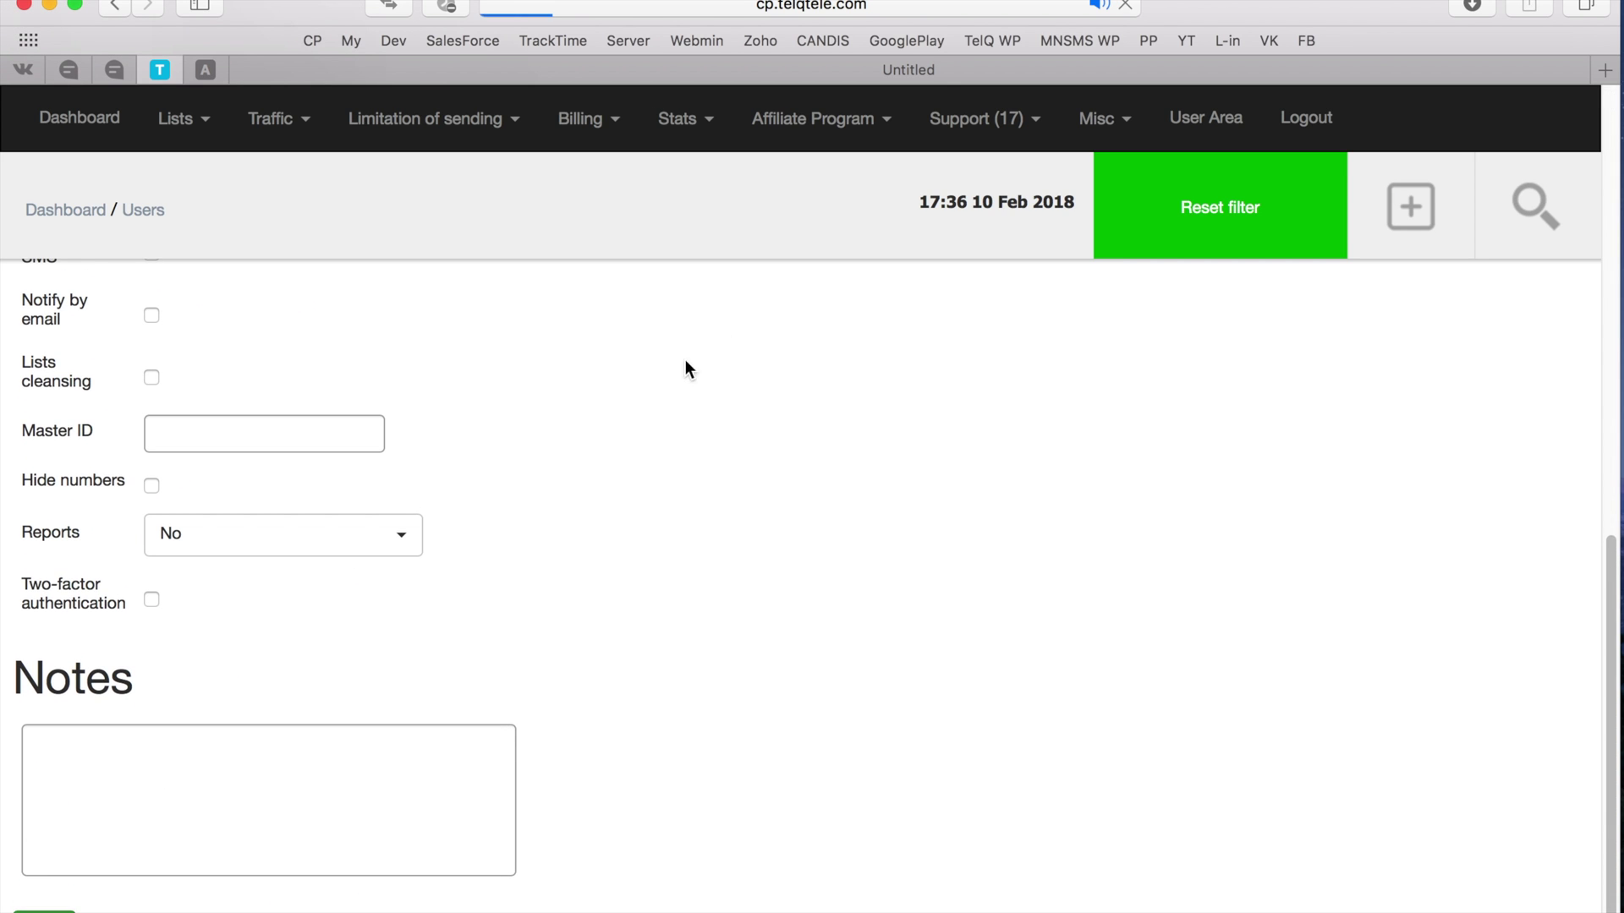
- Top up test_supplier_A's balance by 100 EUR and open its account settings
{"action": "left_click", "coordinate": [994, 368]}
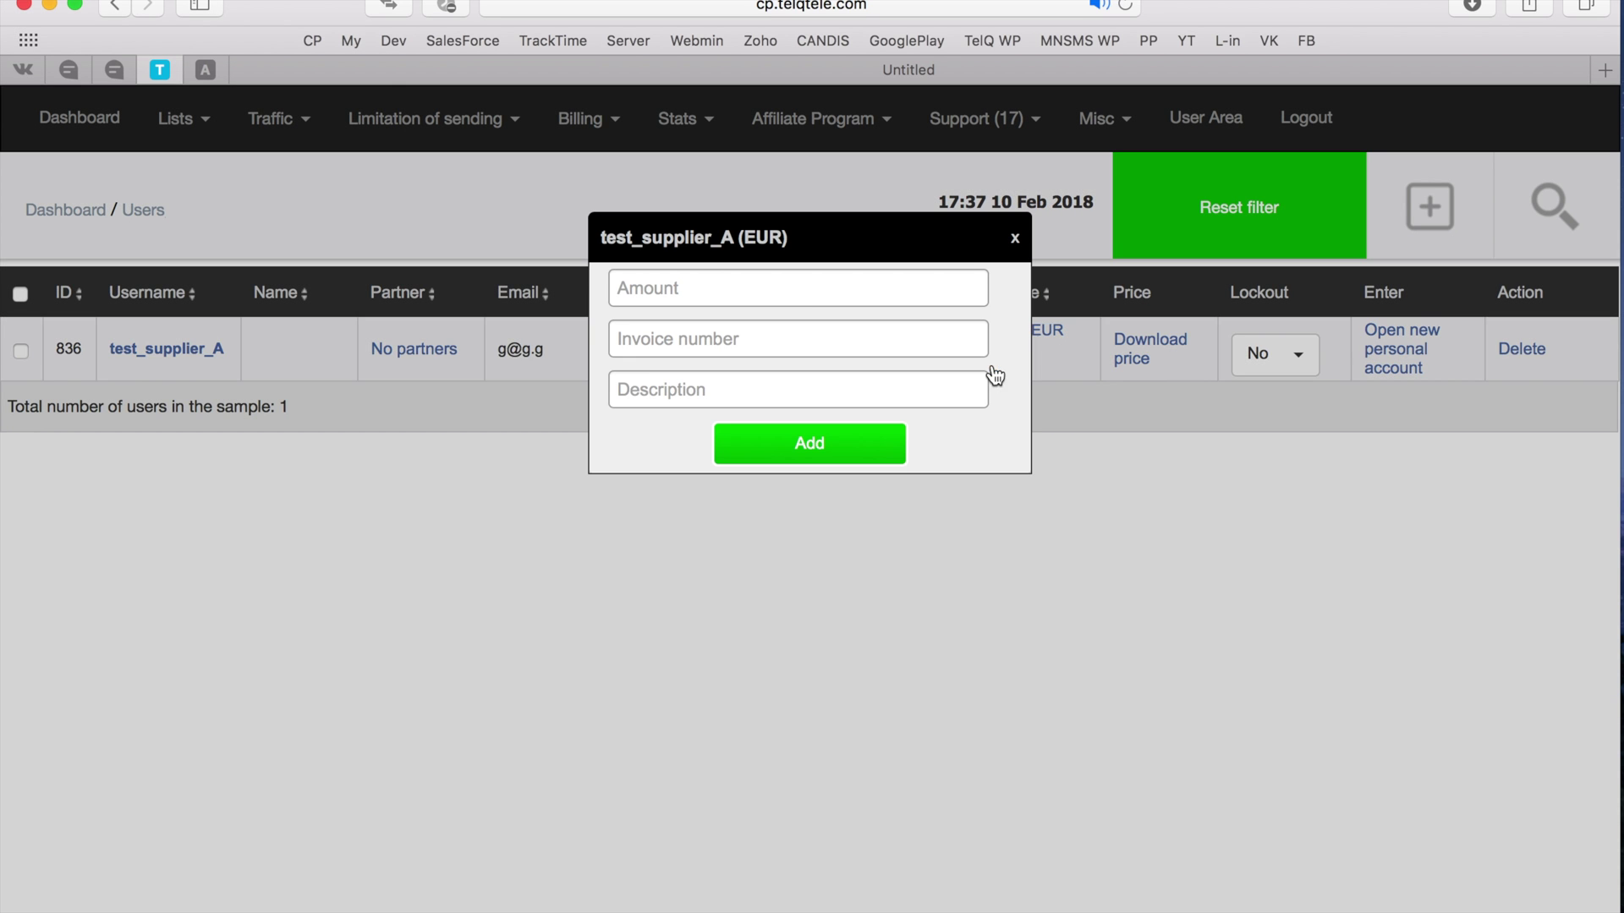
{"action": "left_click", "coordinate": [697, 276]}
{"action": "type", "text": "100"}
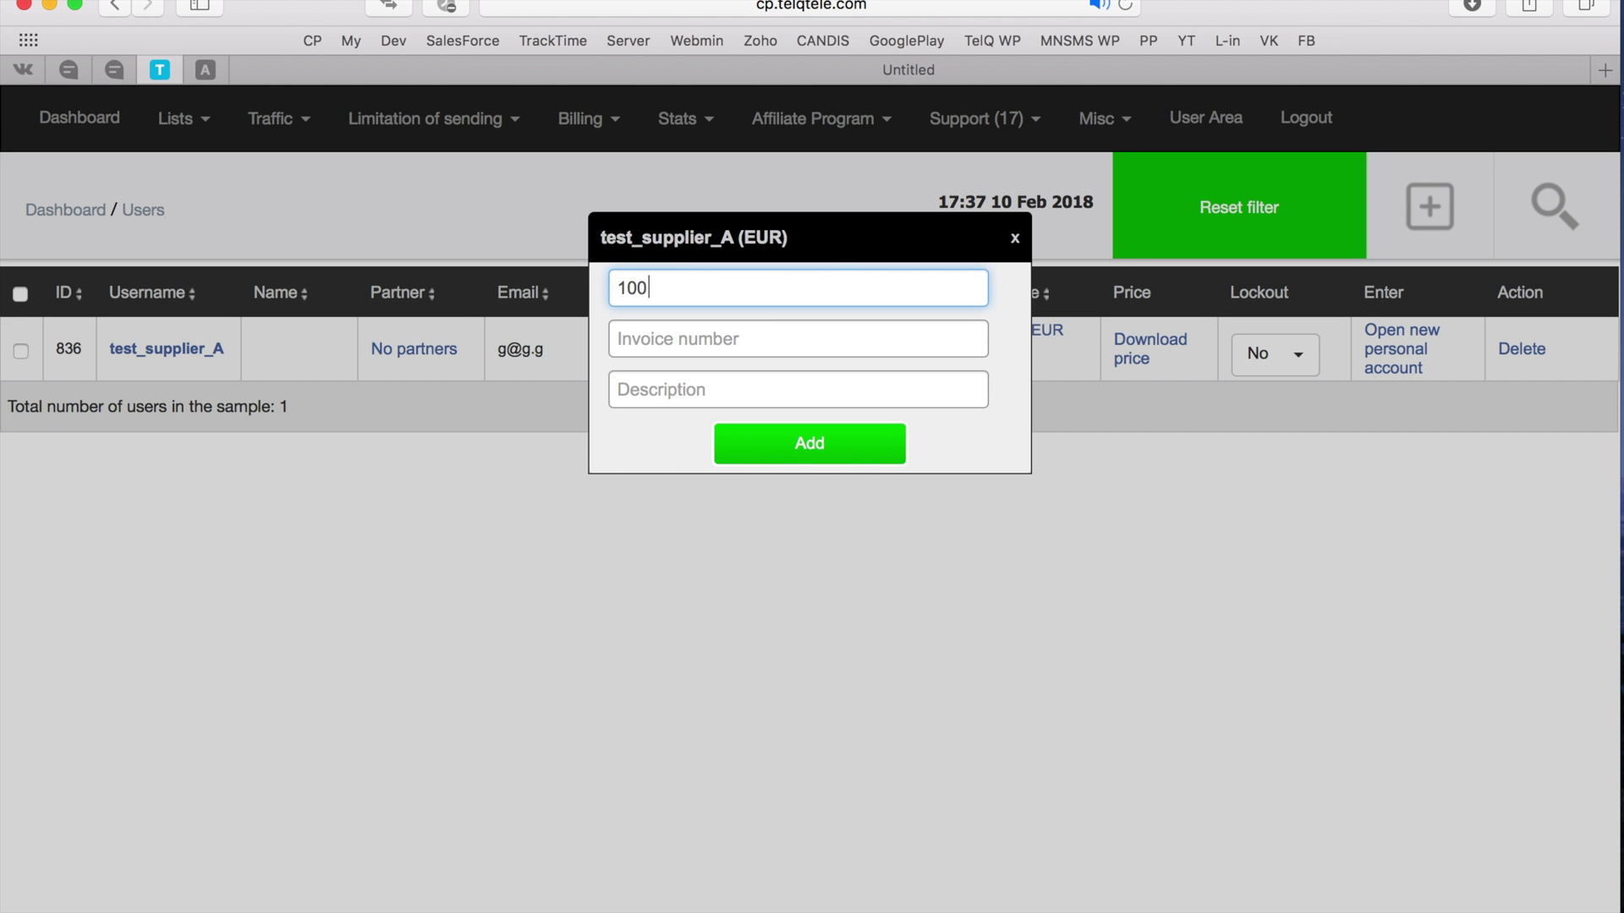
{"action": "left_click", "coordinate": [827, 453]}
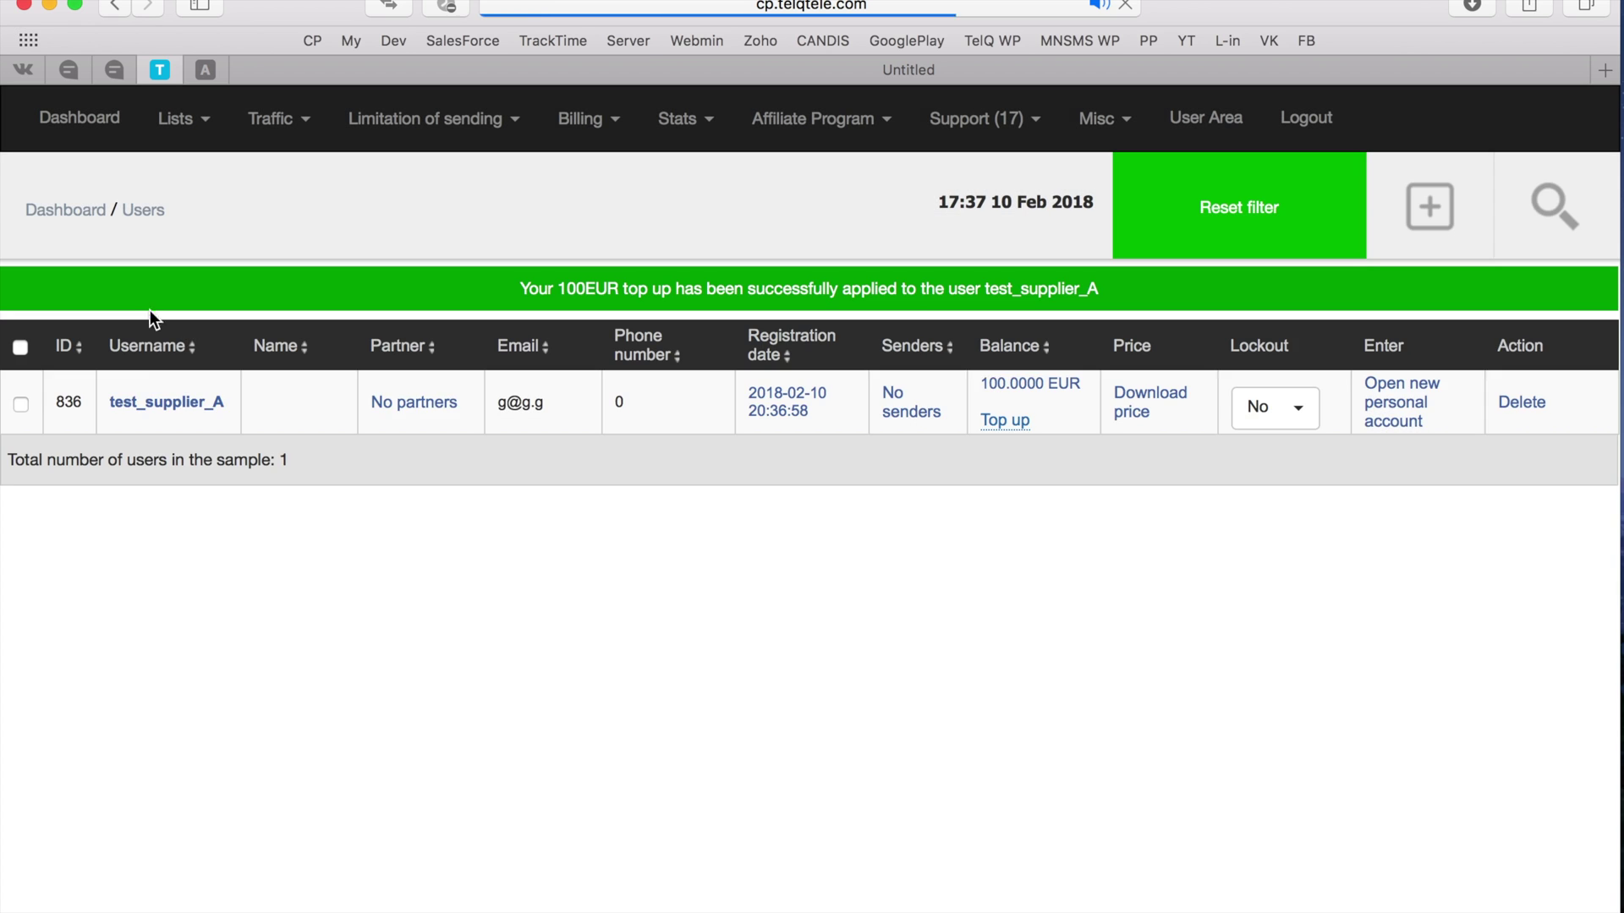
{"action": "left_click", "coordinate": [142, 407]}
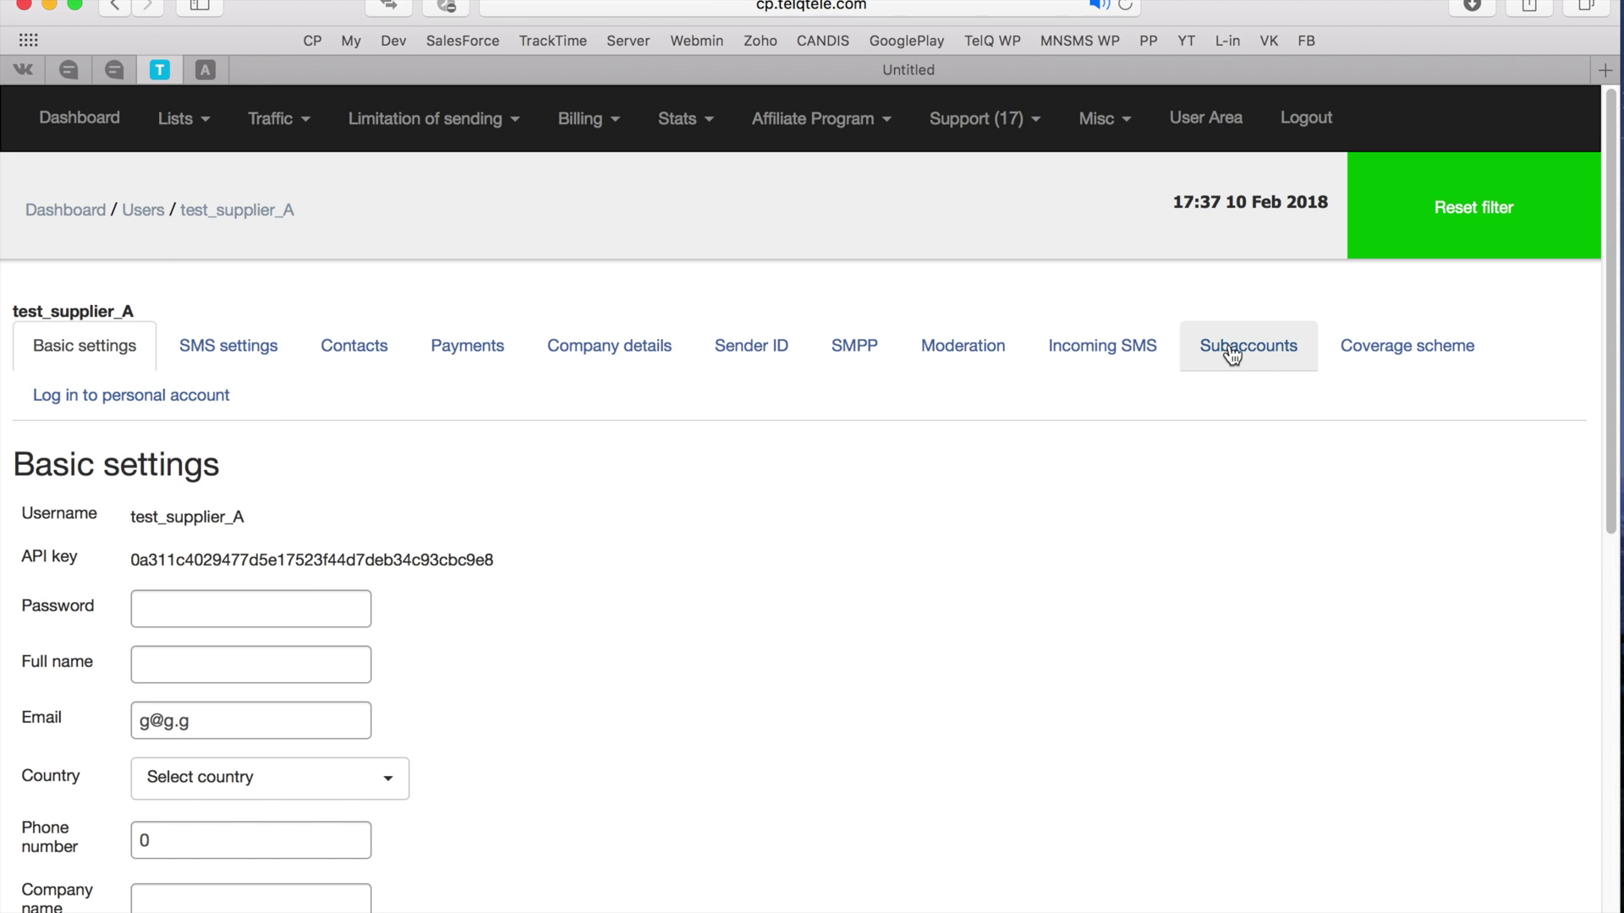
- Set Supplier A, found by searching 'supp', as provider in test_supplier_A's coverage scheme
{"action": "left_click", "coordinate": [1409, 370]}
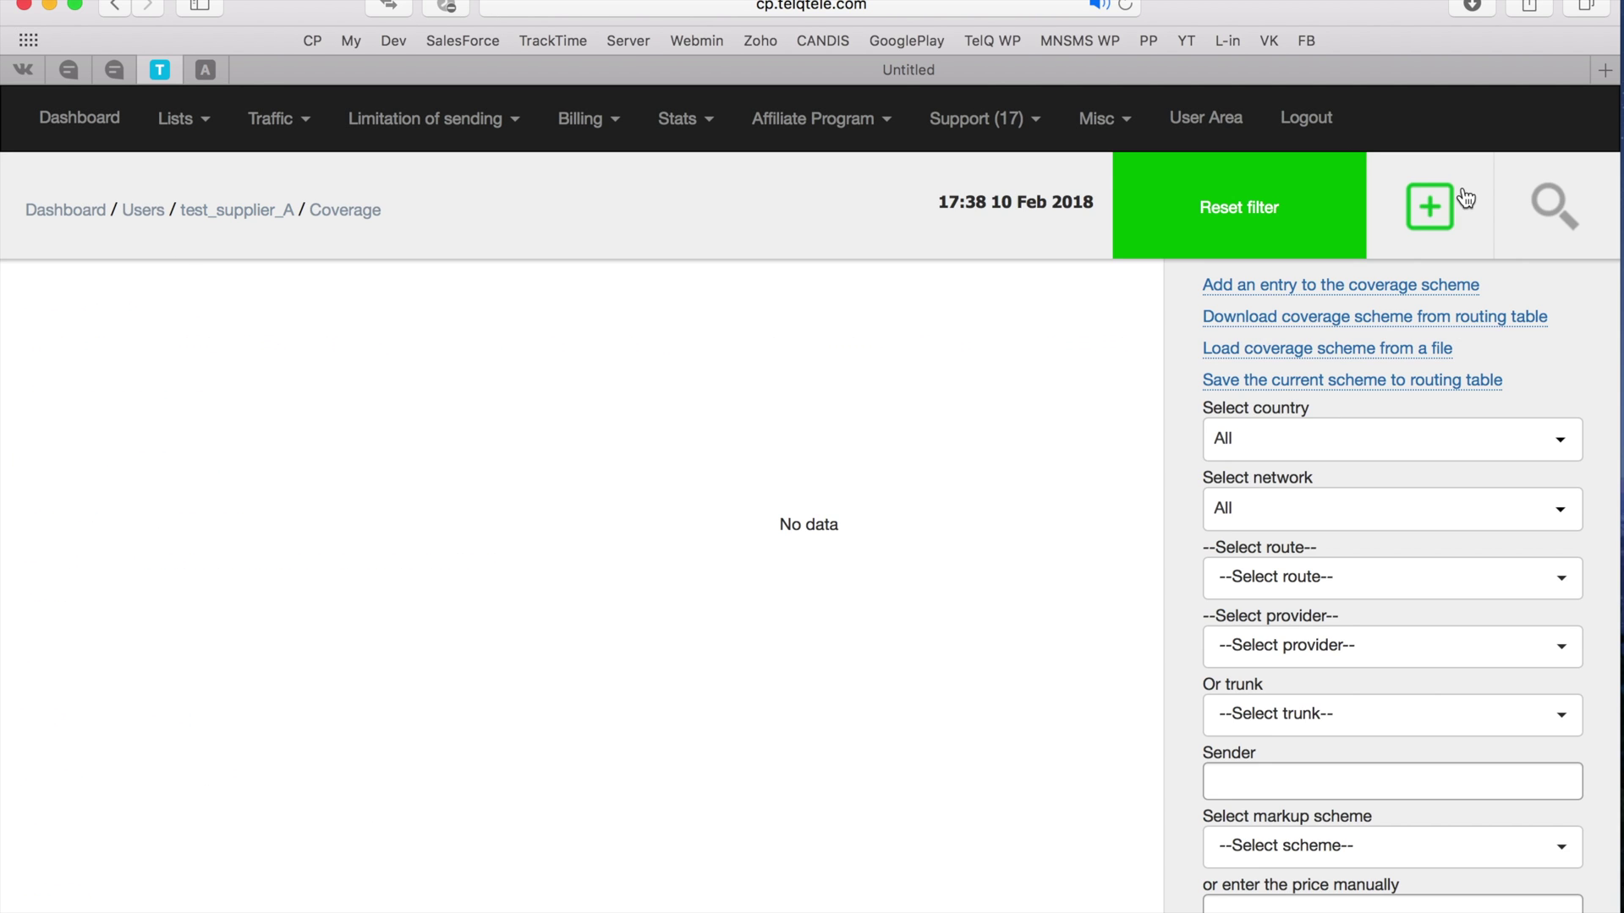
{"action": "left_click", "coordinate": [1333, 667]}
{"action": "type", "text": "supp"}
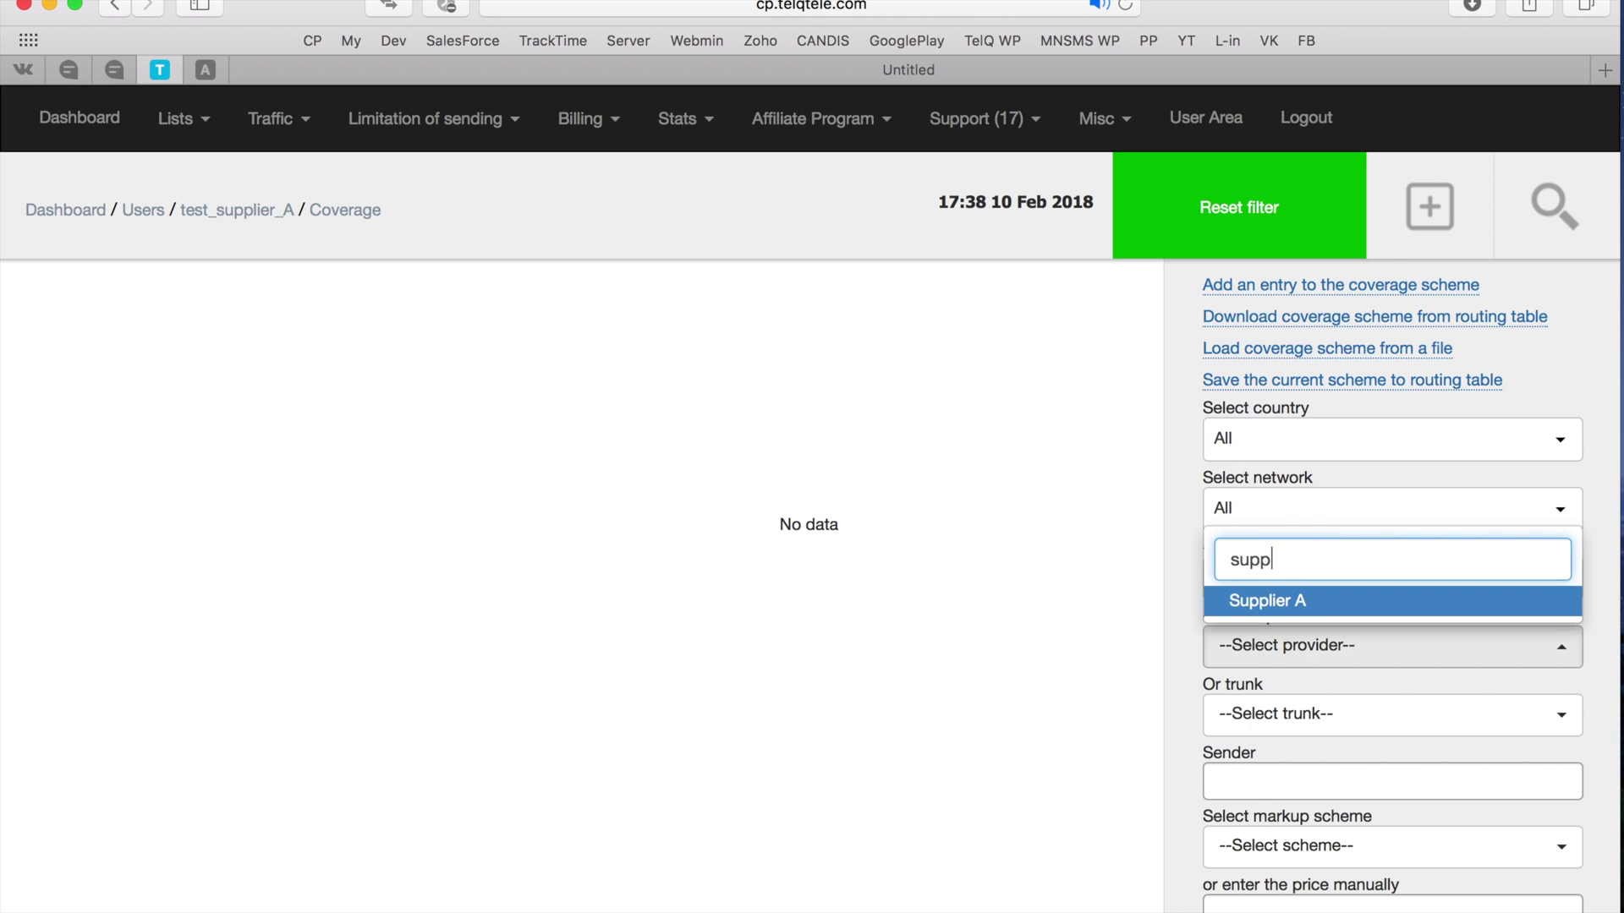
{"action": "left_click", "coordinate": [1314, 602]}
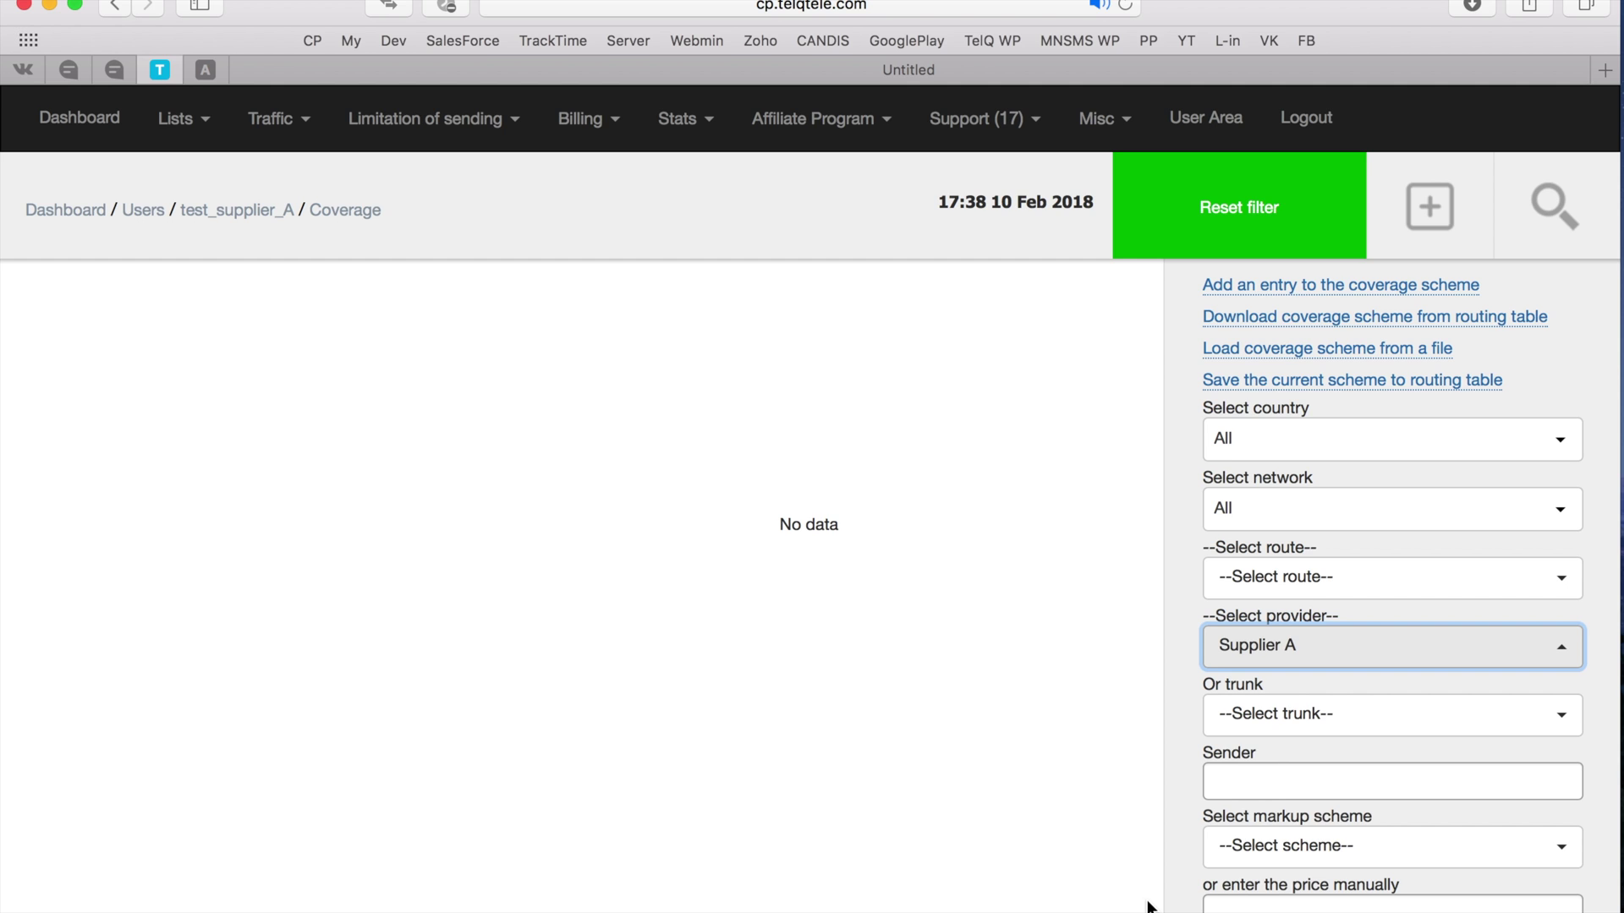
{"action": "left_click", "coordinate": [237, 210]}
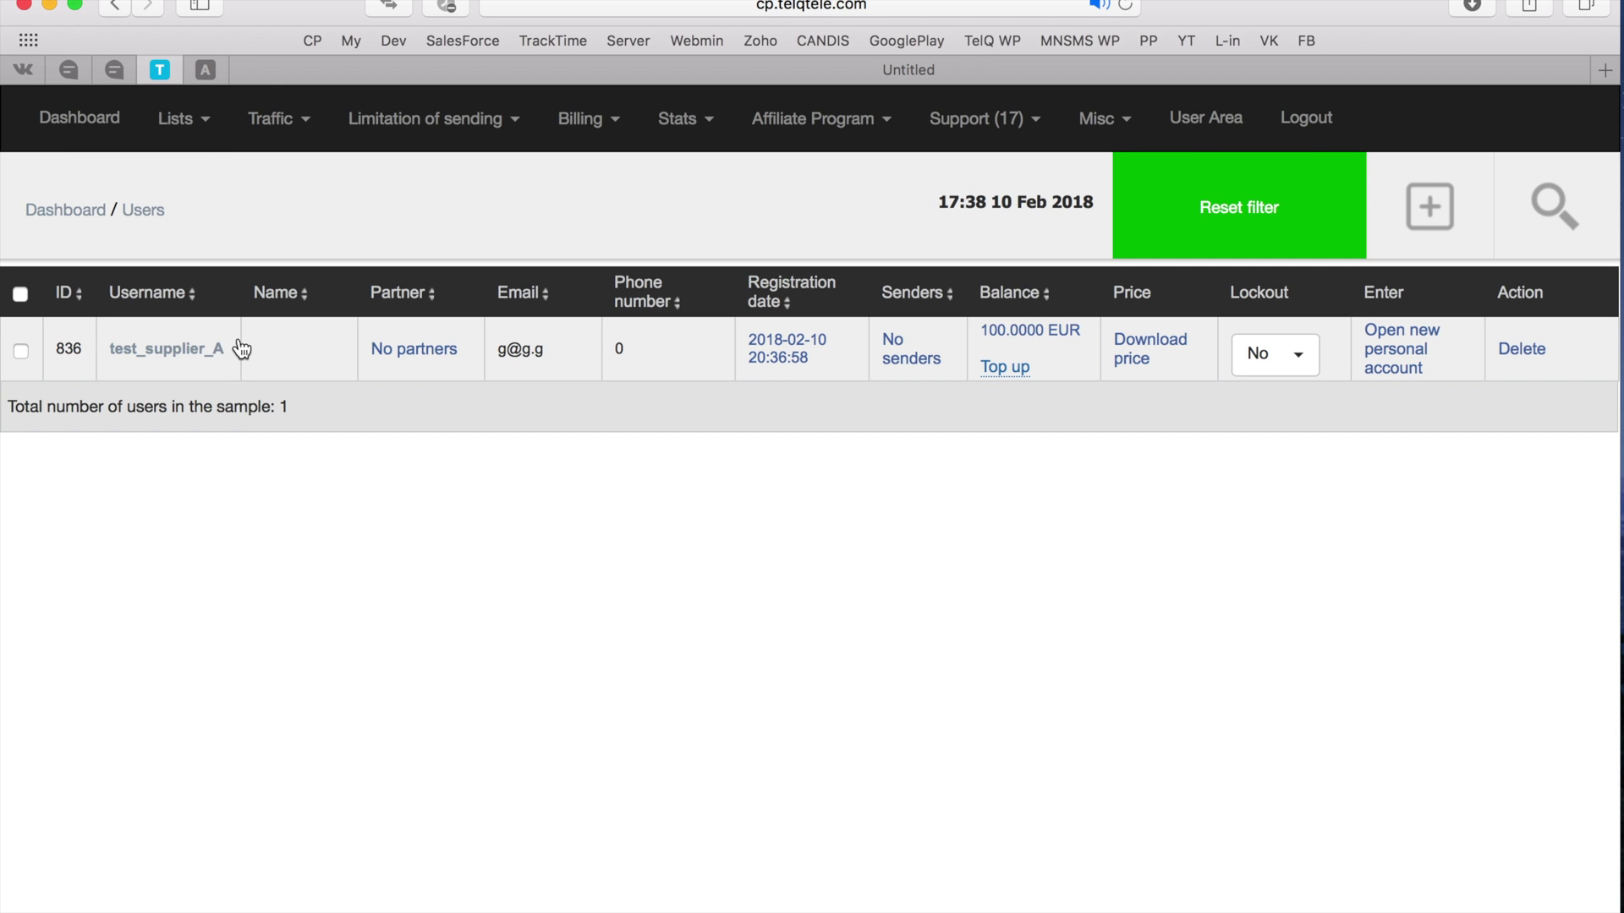
- In TelQ, enter login test_supplier_A, the password, host cp.telqtele.com and port 2775
{"action": "left_click", "coordinate": [68, 82]}
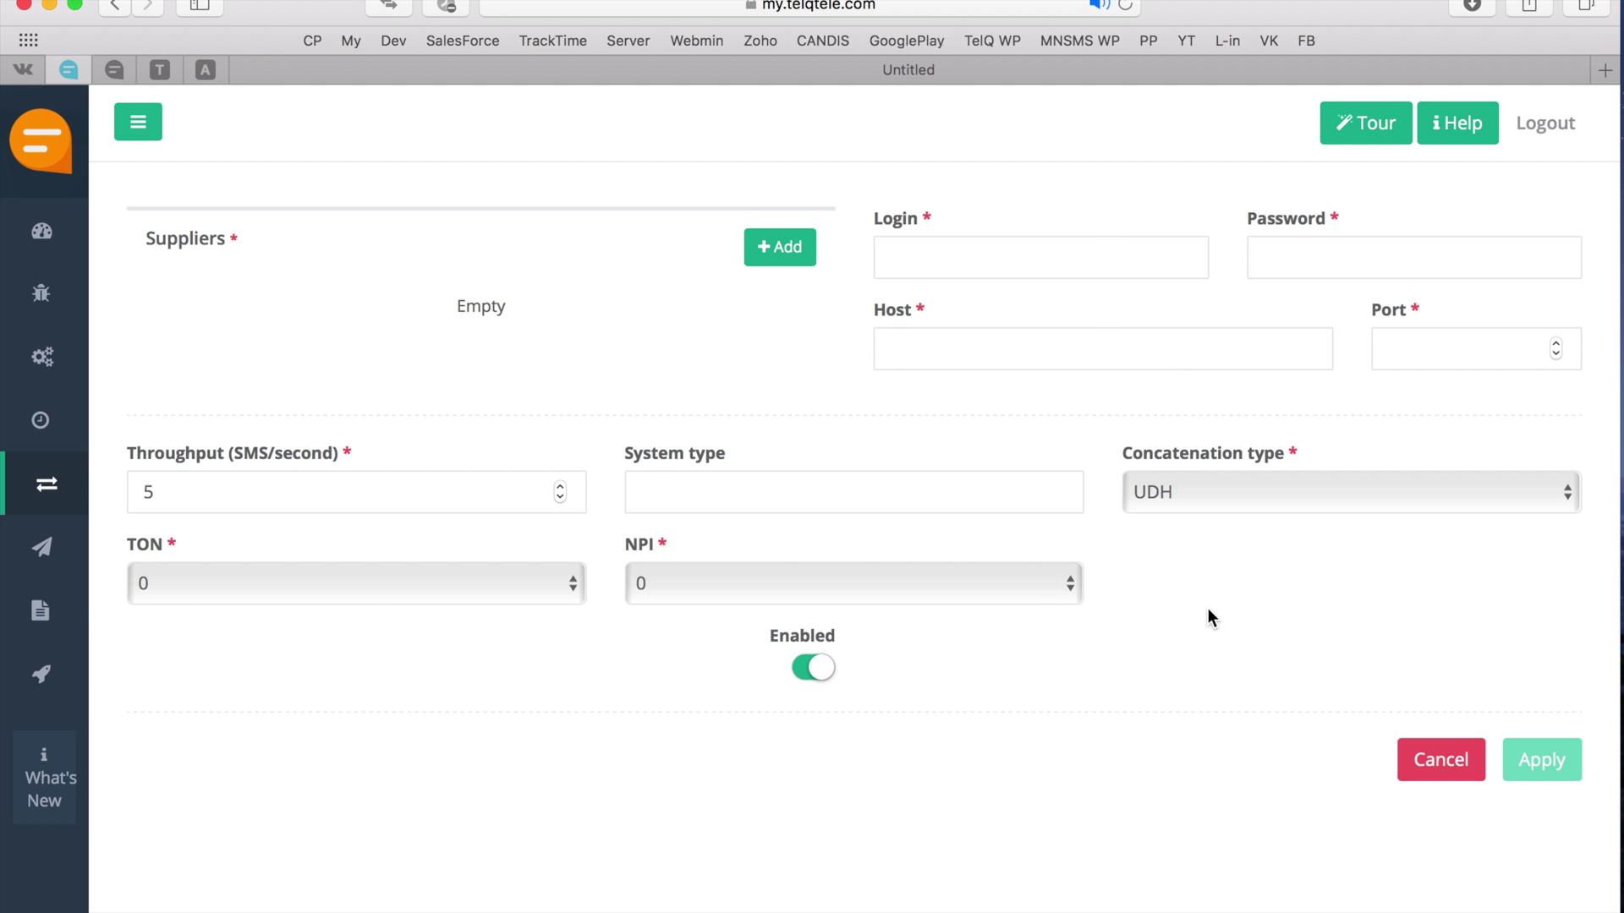
{"action": "left_click", "coordinate": [992, 243]}
{"action": "type", "text": "test_supplier_A"}
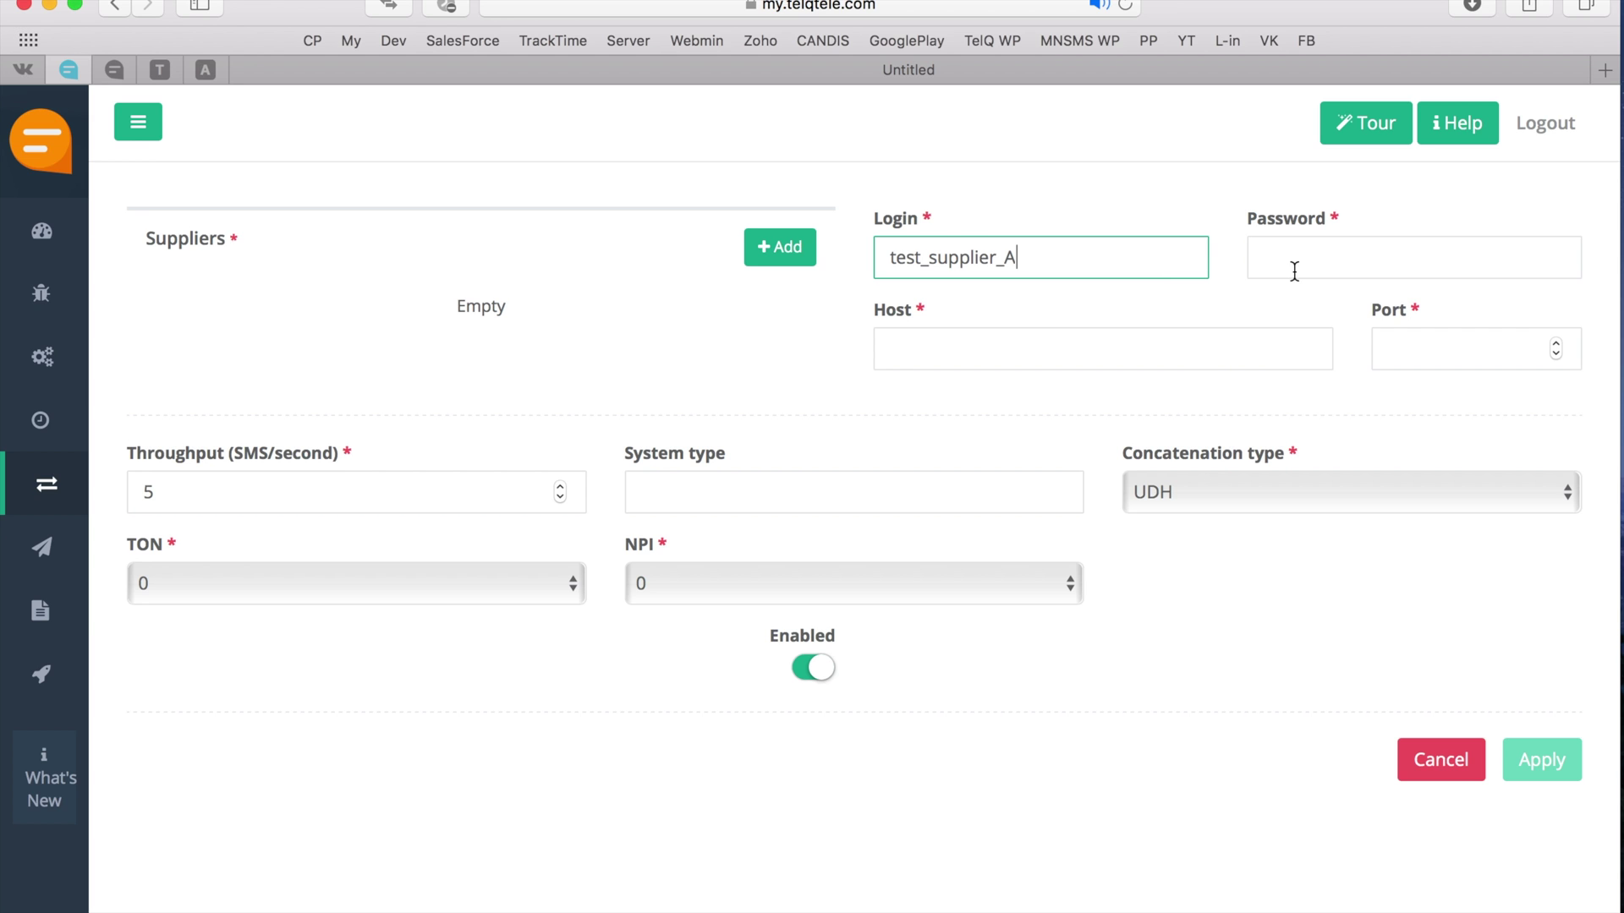
{"action": "left_click", "coordinate": [1294, 270]}
{"action": "type", "text": "te2"}
{"action": "left_click", "coordinate": [1072, 362]}
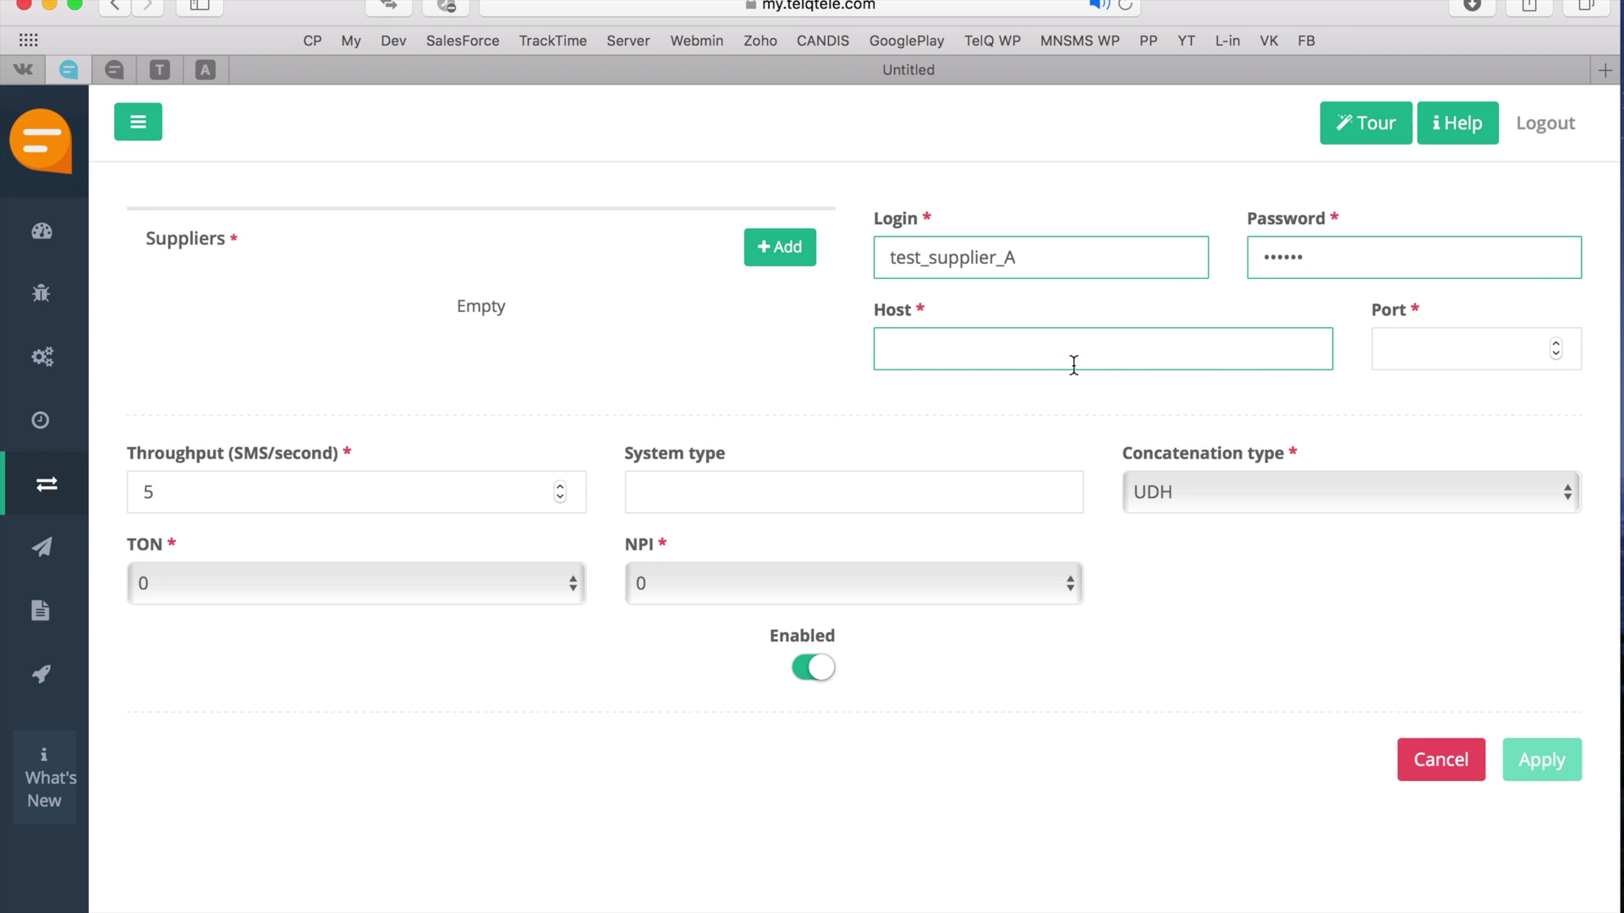
{"action": "type", "text": "cp.telqtele.com"}
{"action": "left_click", "coordinate": [1423, 353]}
{"action": "type", "text": "2775"}
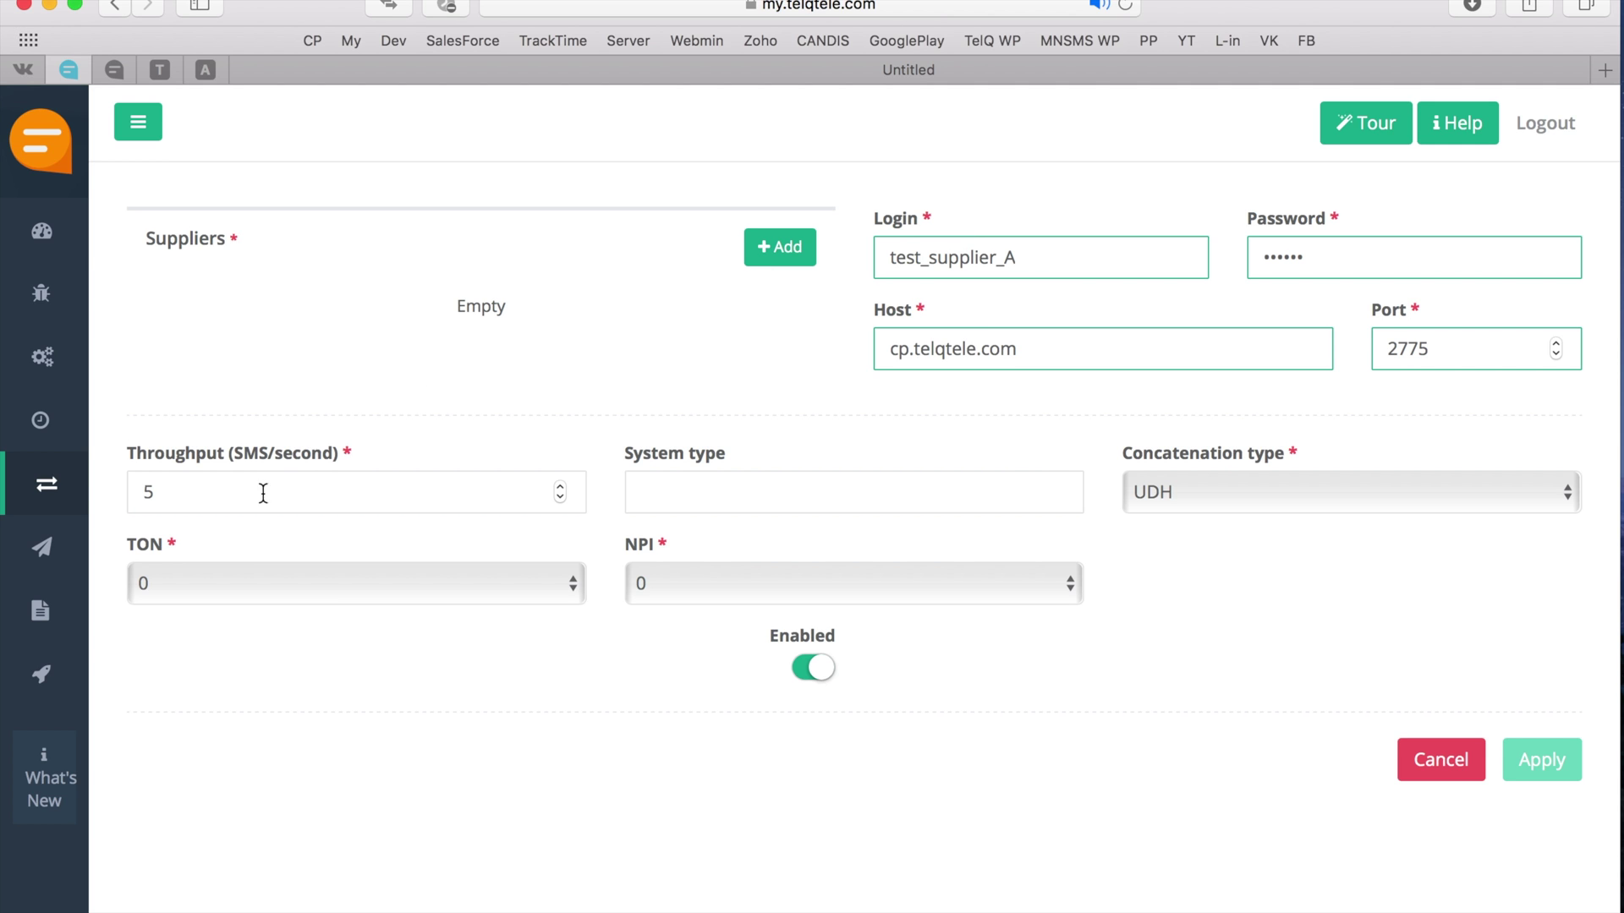
- Set TON to 1 and NPI to 1, keeping concatenation type UDH
{"action": "left_click", "coordinate": [313, 583]}
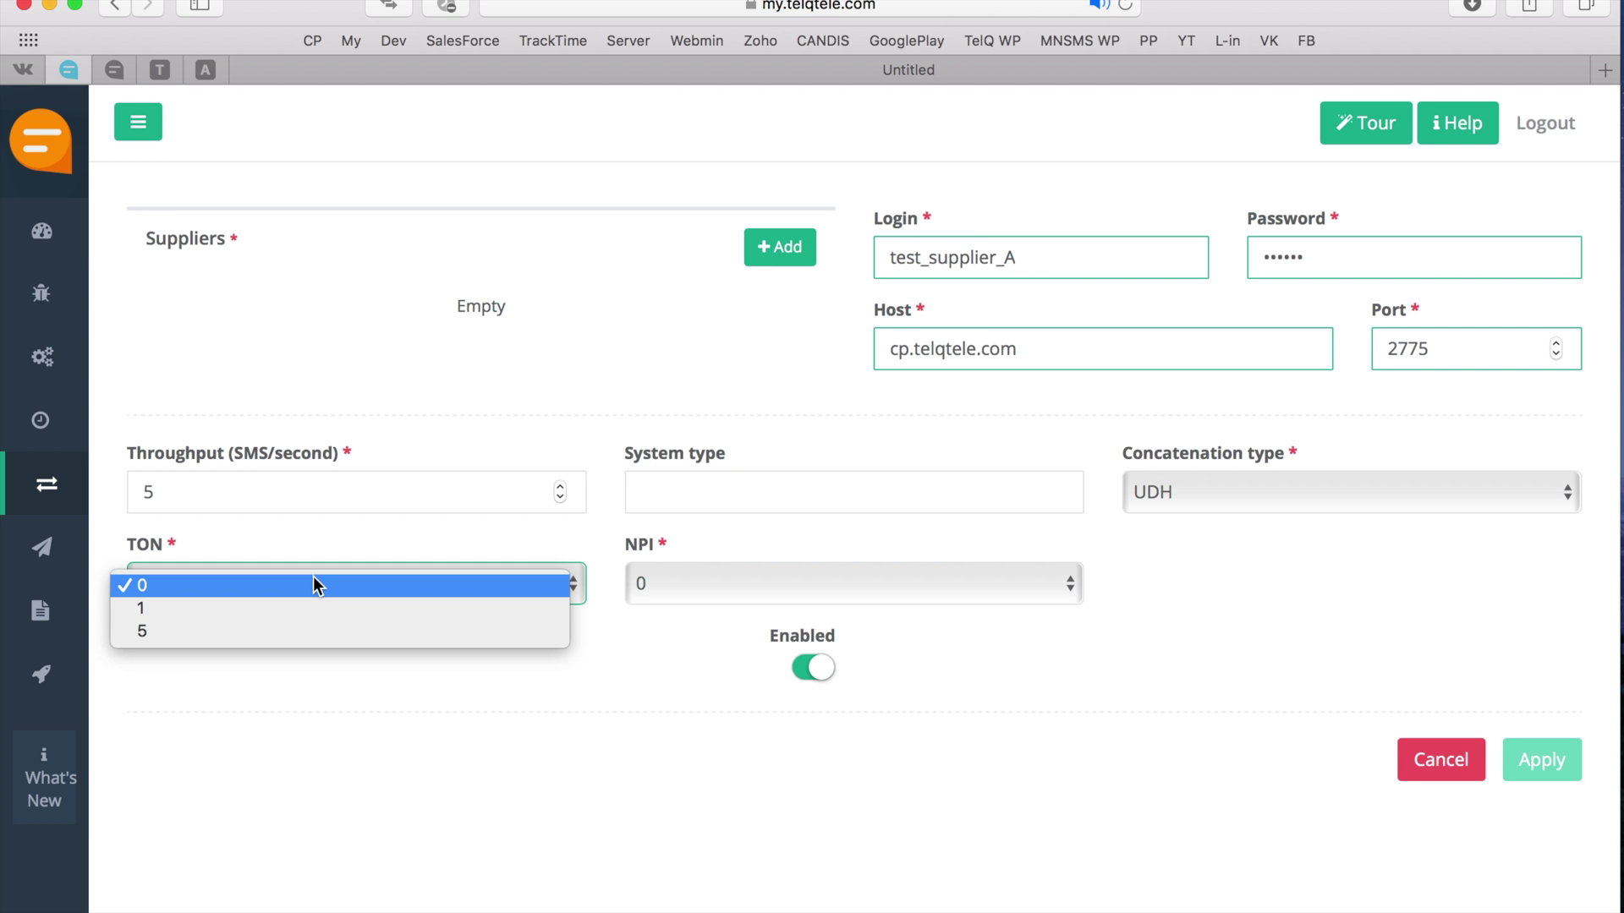
{"action": "left_click", "coordinate": [312, 604]}
{"action": "left_click", "coordinate": [716, 591]}
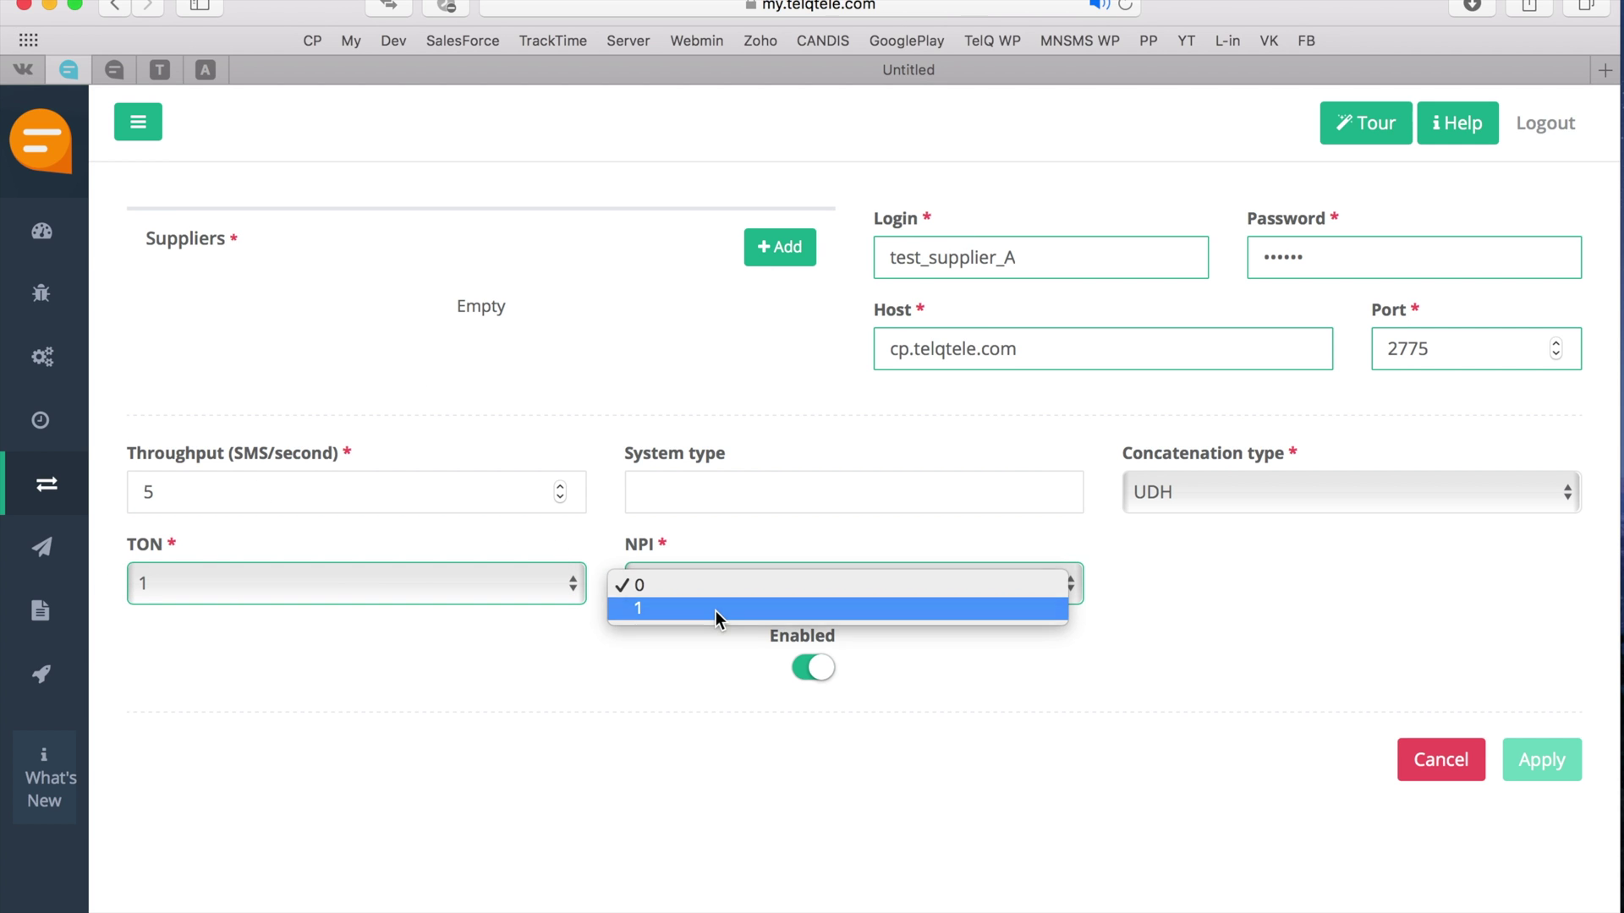
{"action": "left_click", "coordinate": [715, 609]}
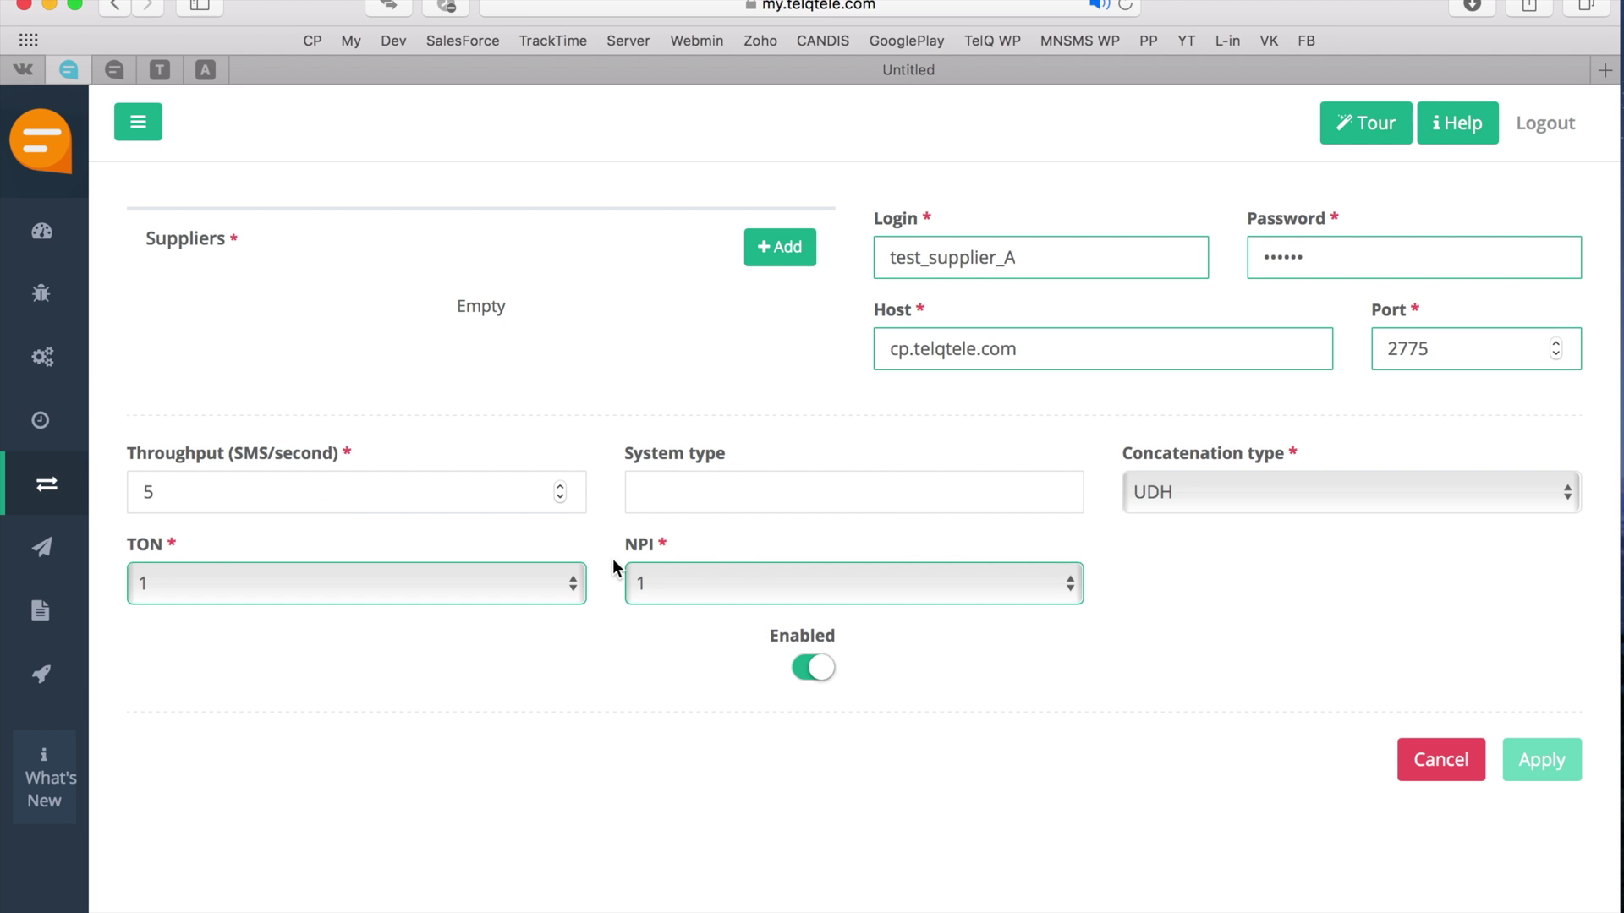
{"action": "left_click", "coordinate": [792, 492]}
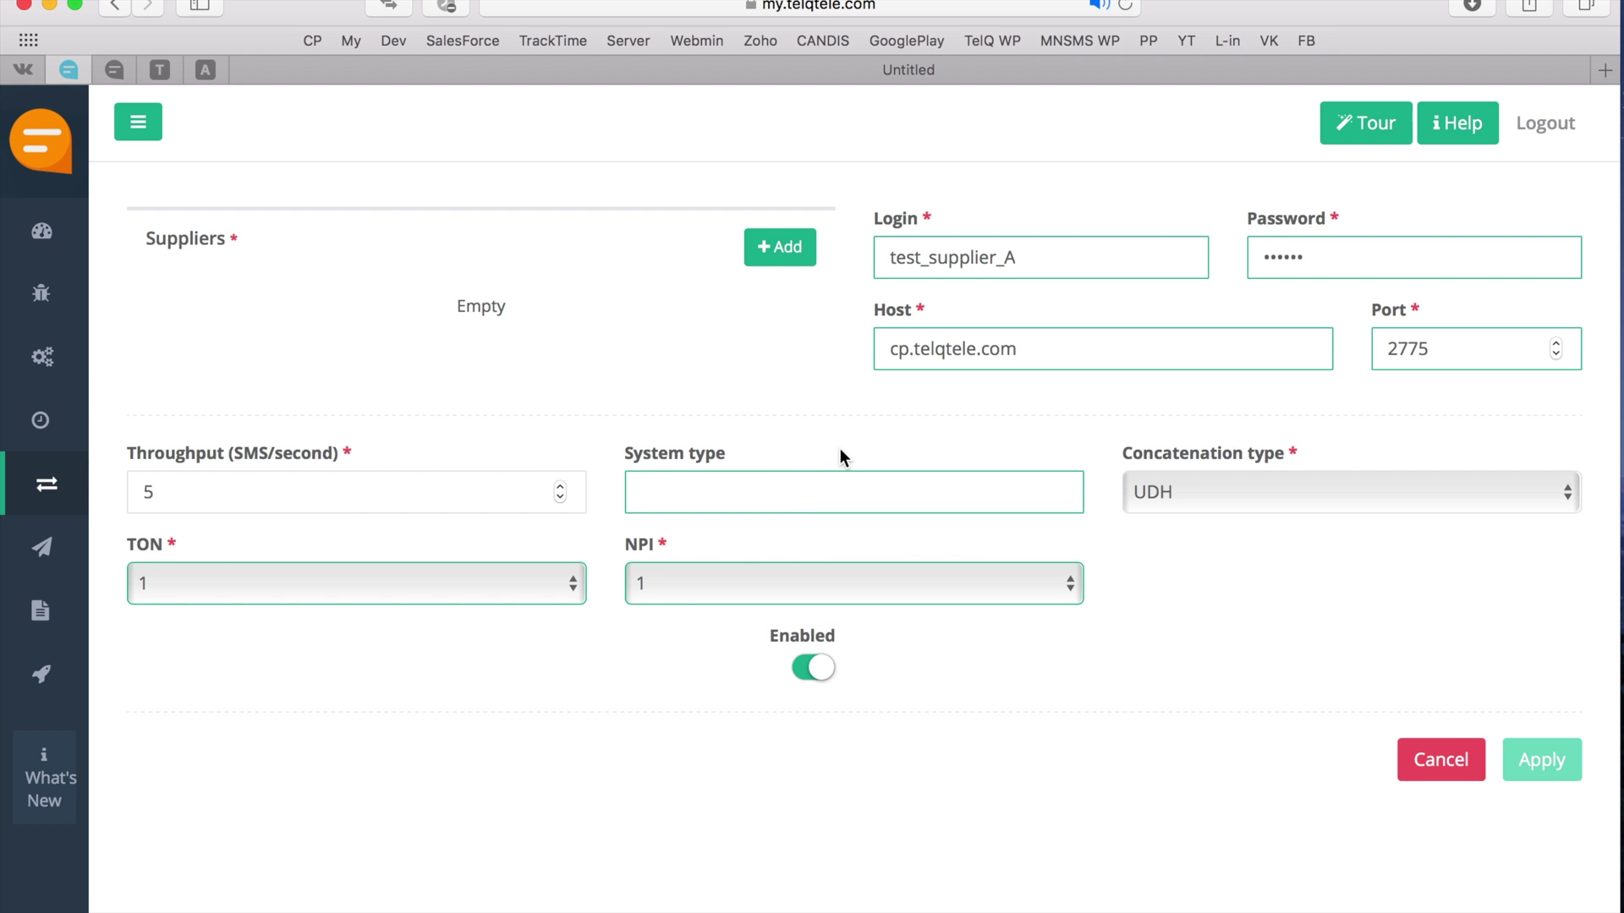
{"action": "left_click", "coordinate": [1260, 492]}
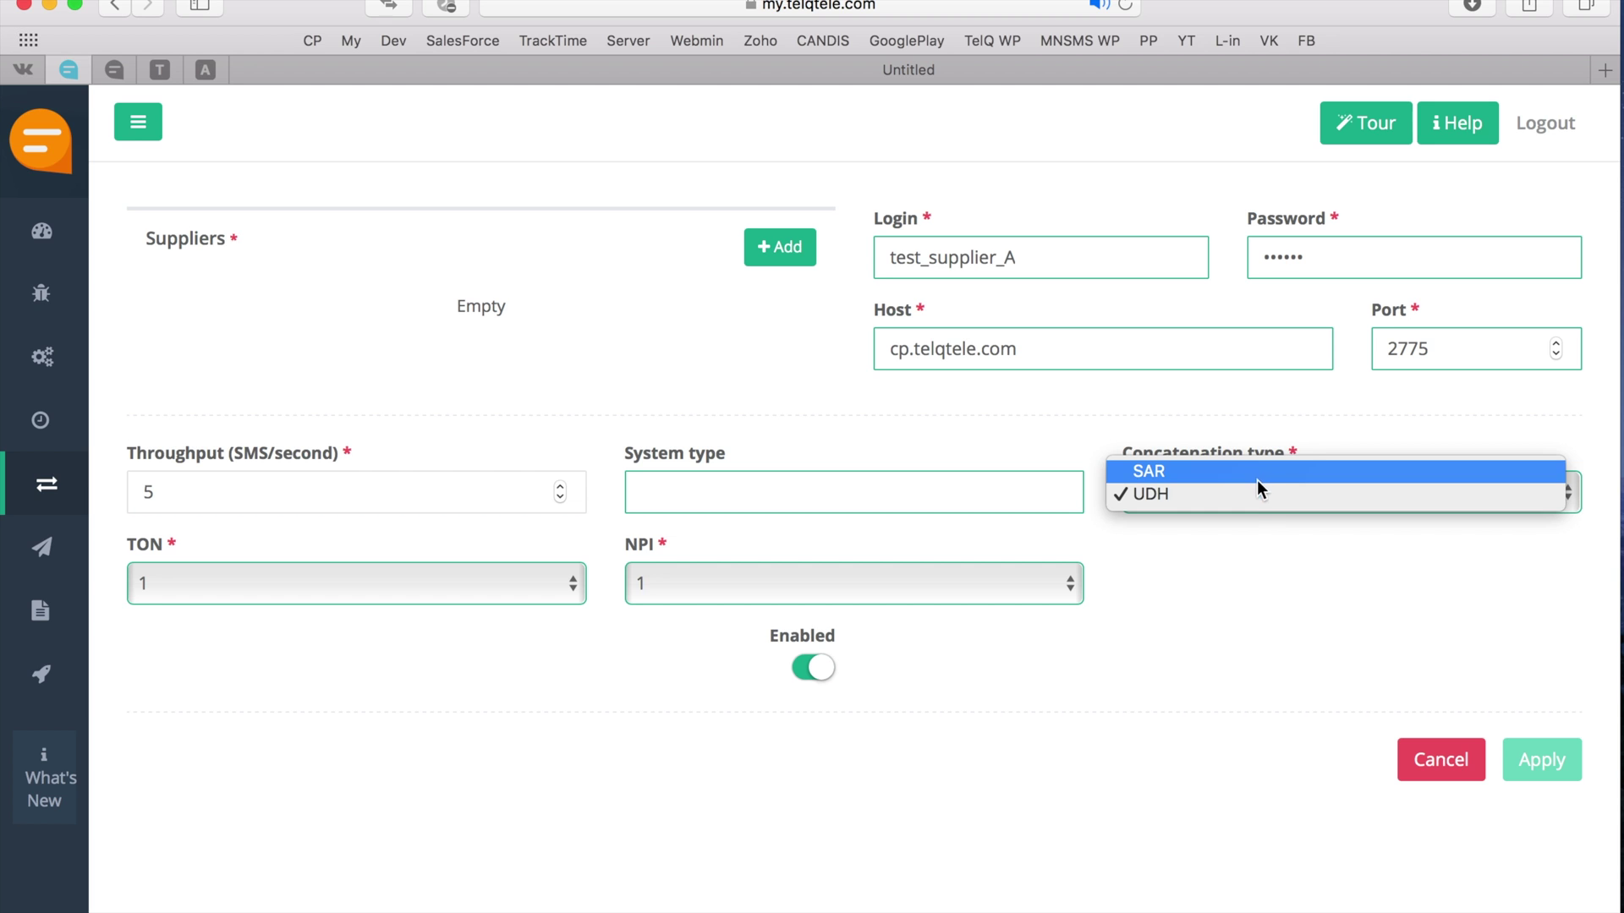
{"action": "left_click", "coordinate": [1257, 499]}
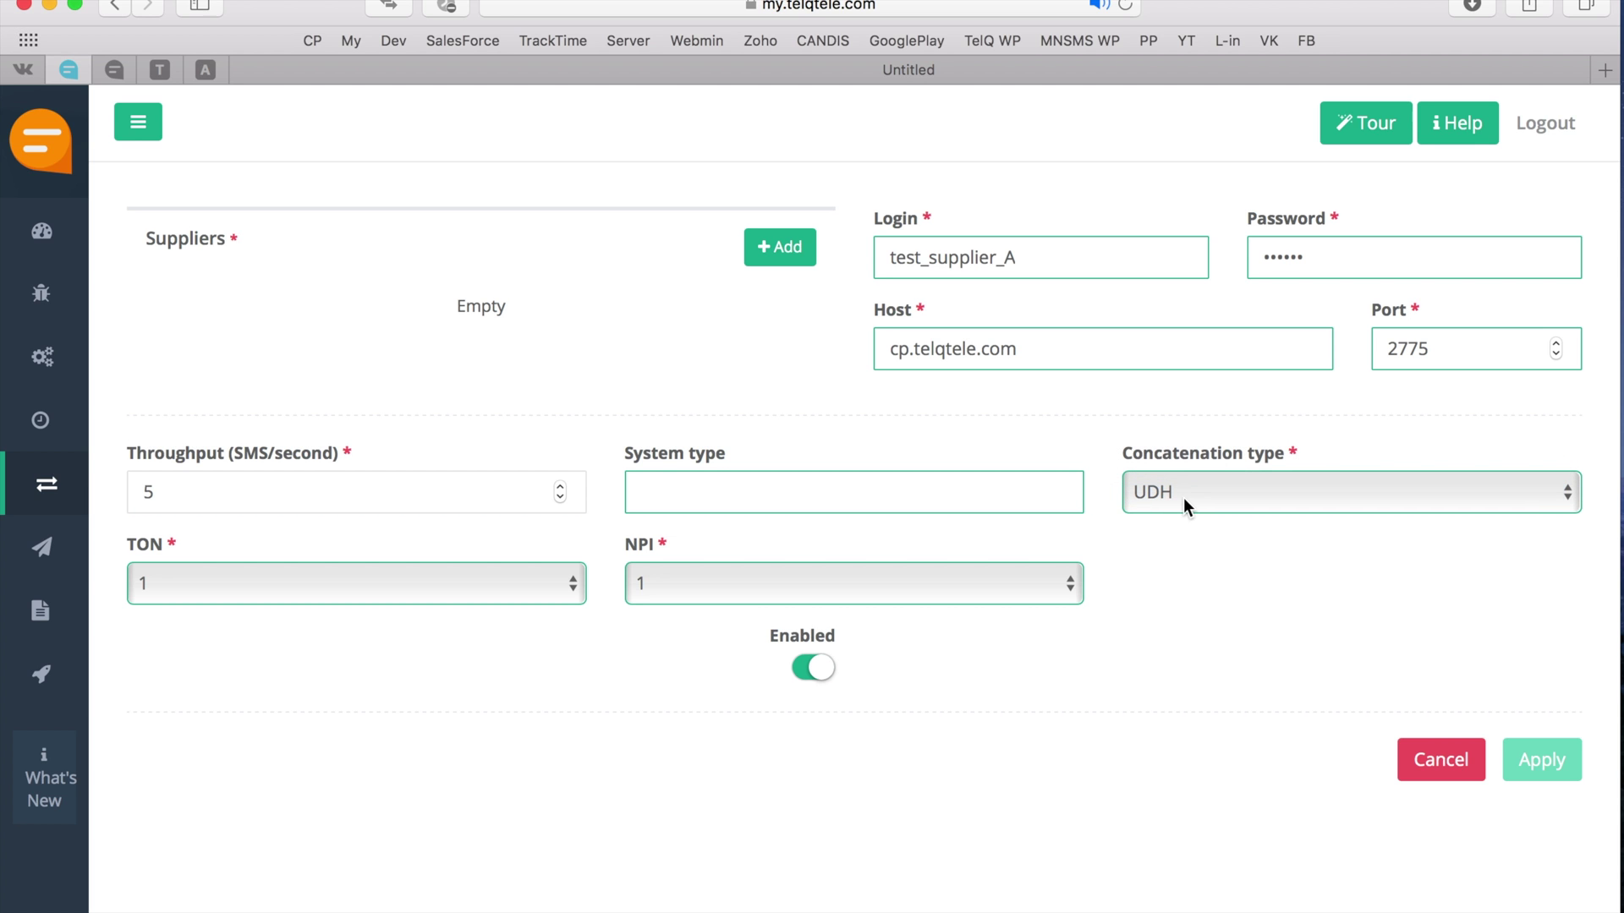
{"action": "left_click", "coordinate": [783, 268]}
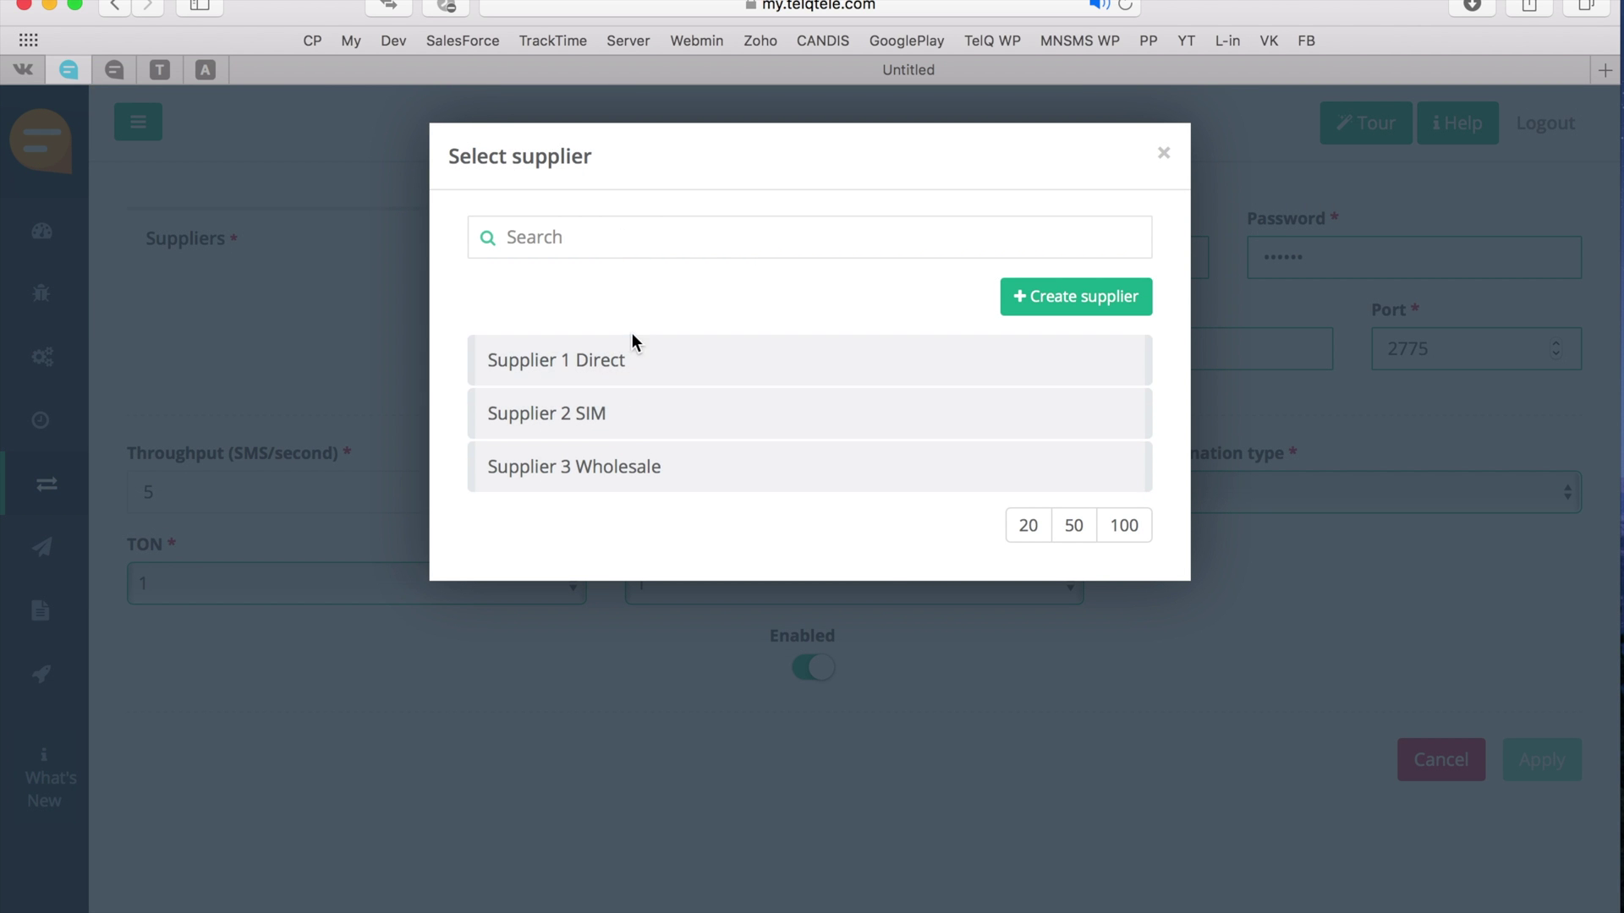
- Create supplier 'Supplier A' with route type Wholesale and link it to the connection
{"action": "left_click", "coordinate": [1040, 298]}
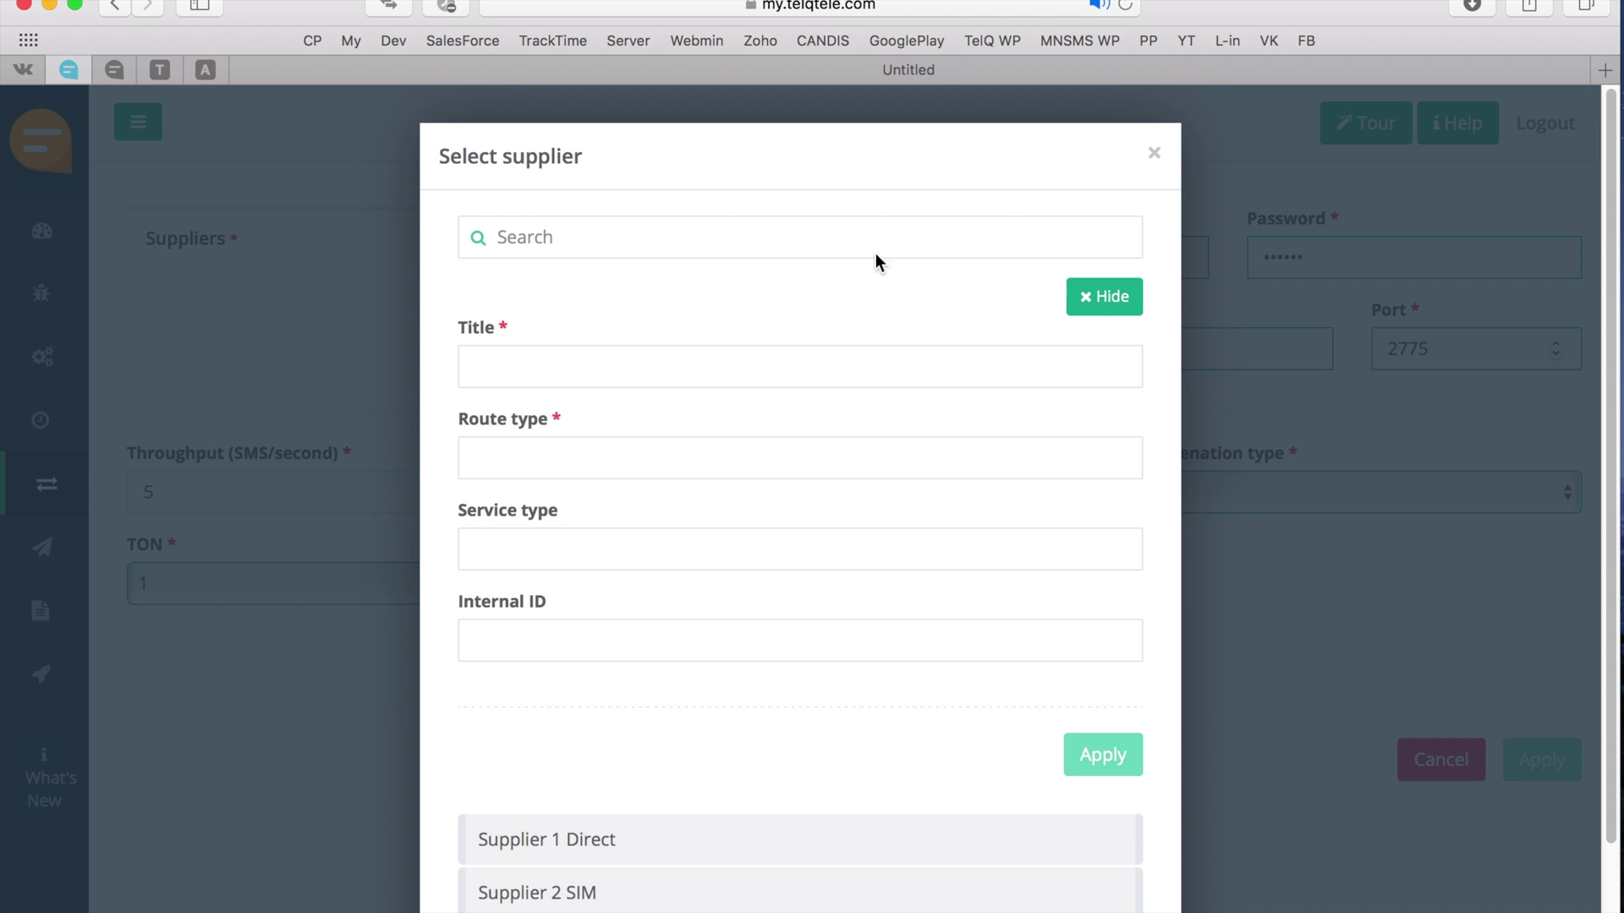
{"action": "left_click", "coordinate": [588, 367]}
{"action": "type", "text": "Supplier A"}
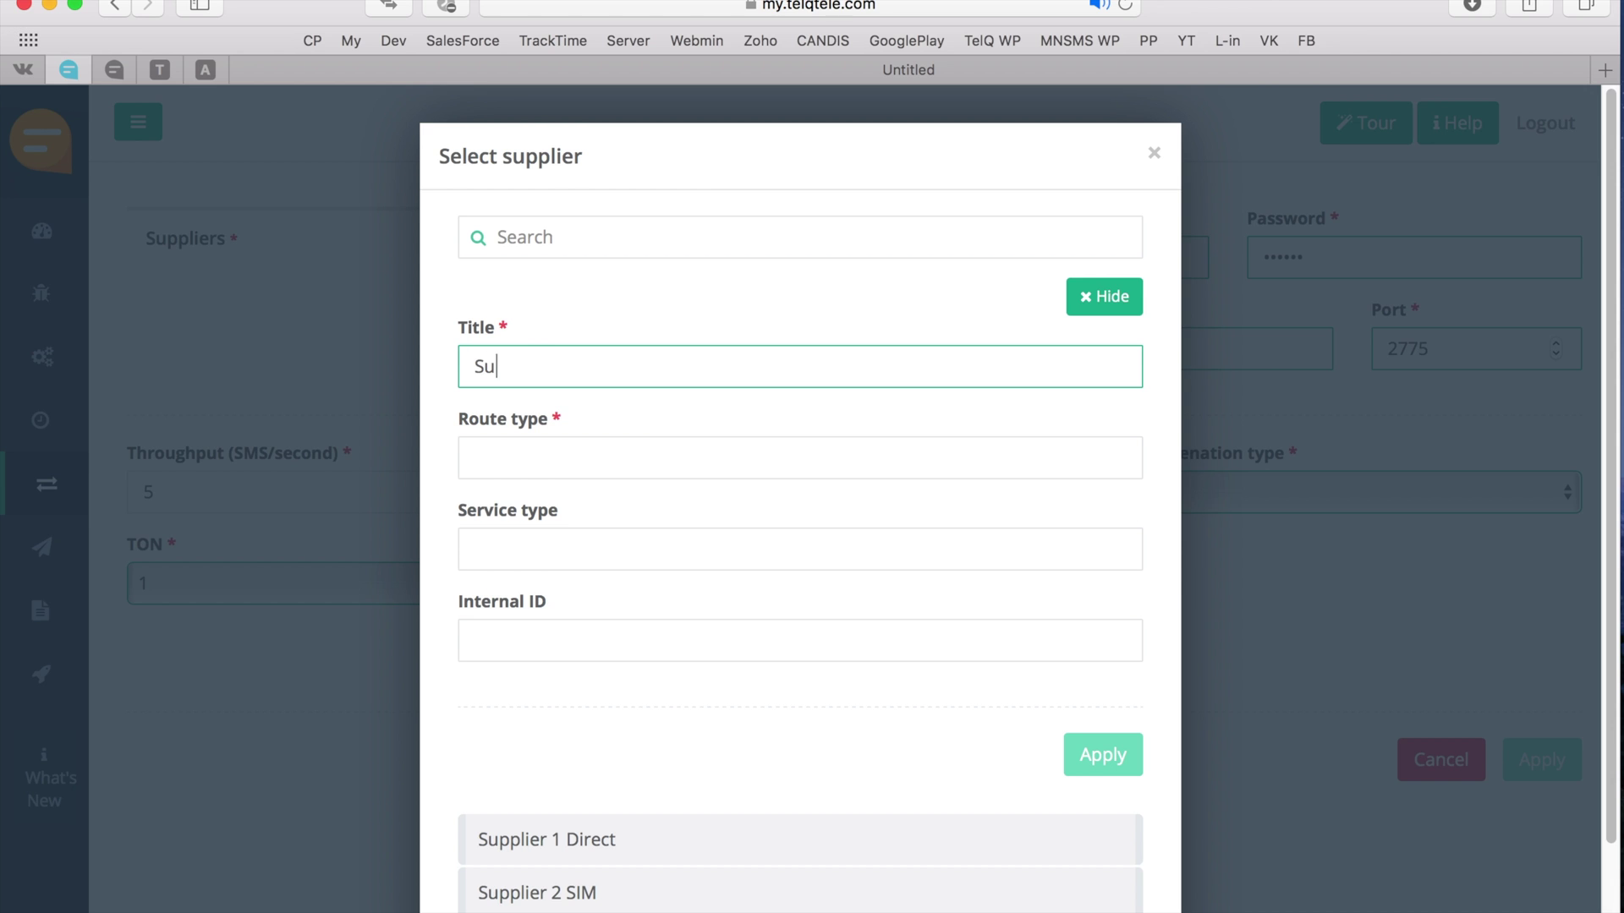
{"action": "left_click", "coordinate": [584, 467]}
{"action": "type", "text": "Wholesale"}
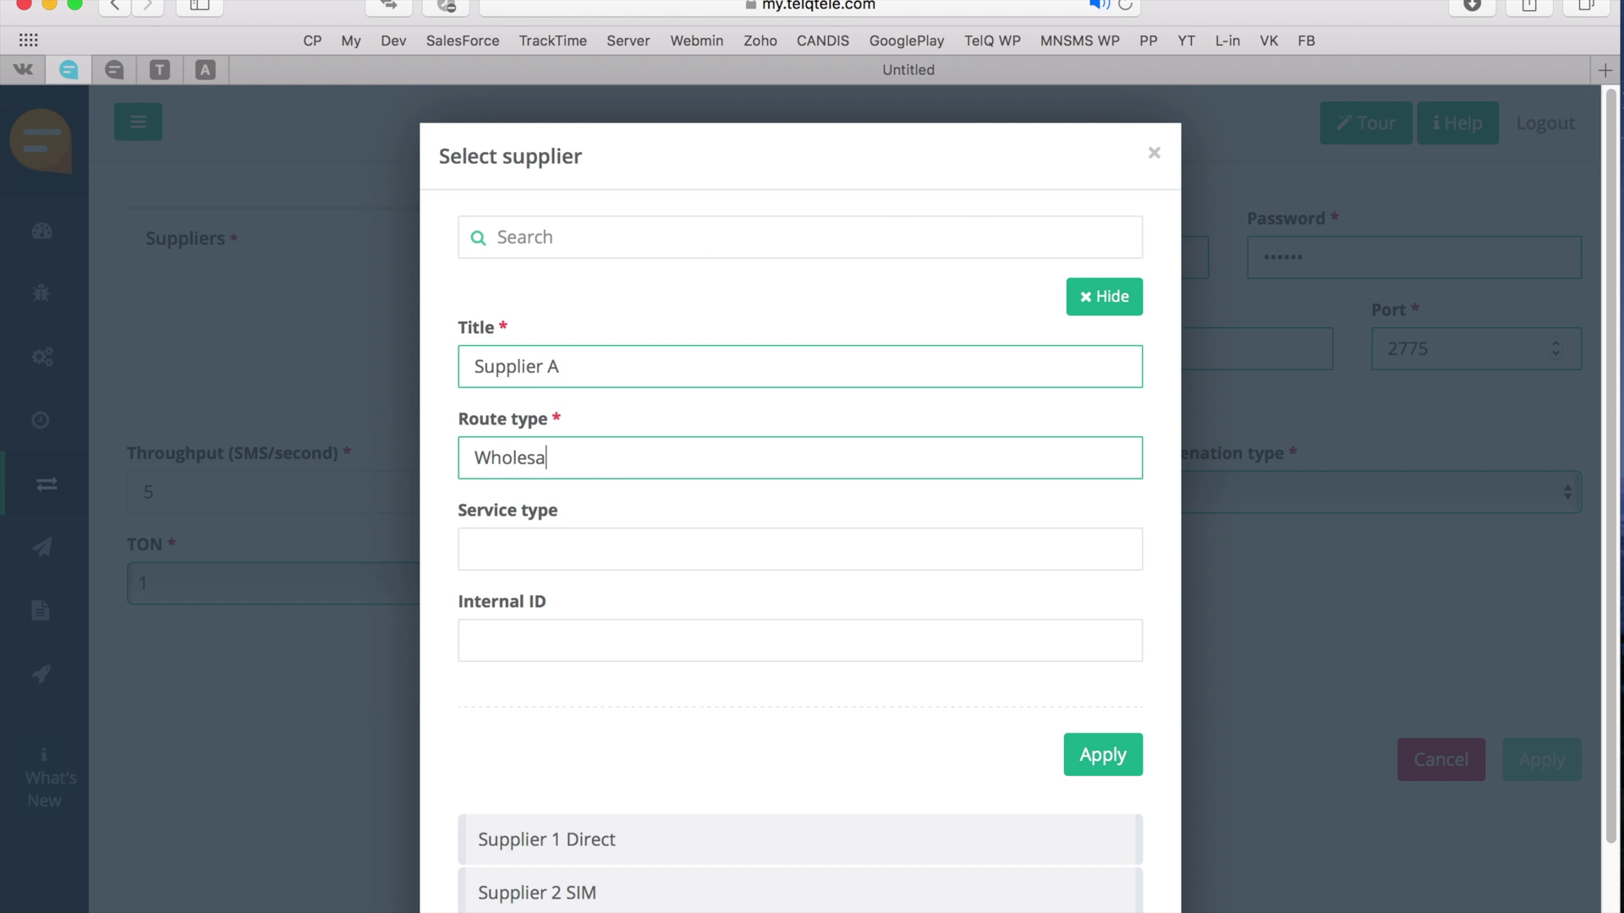
{"action": "left_click", "coordinate": [568, 569]}
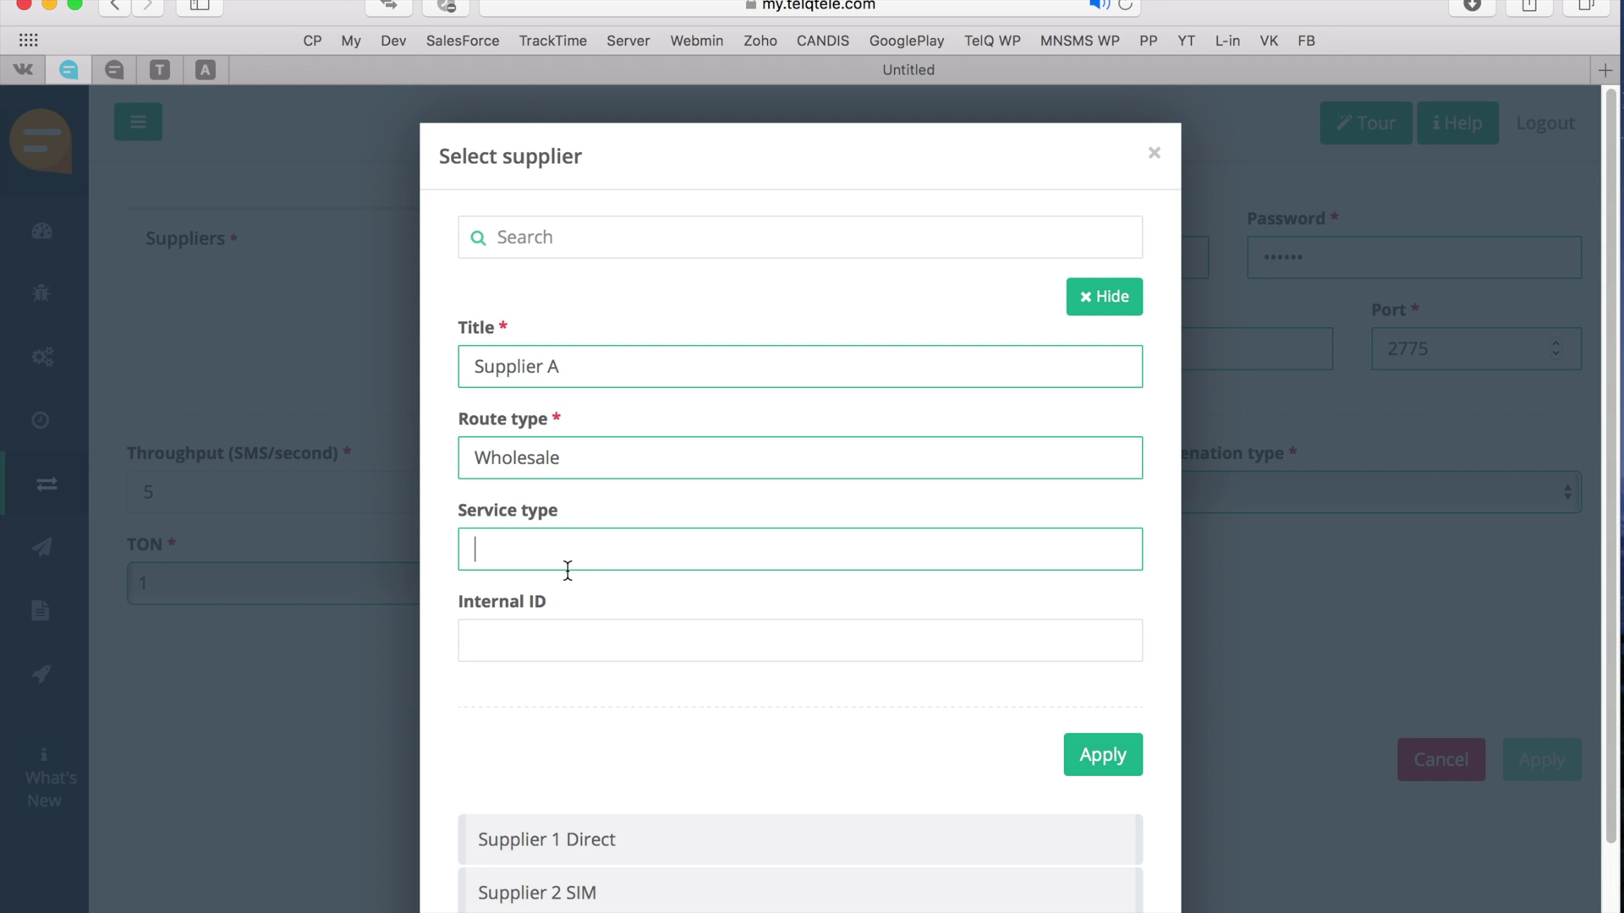
{"action": "left_click", "coordinate": [1103, 756]}
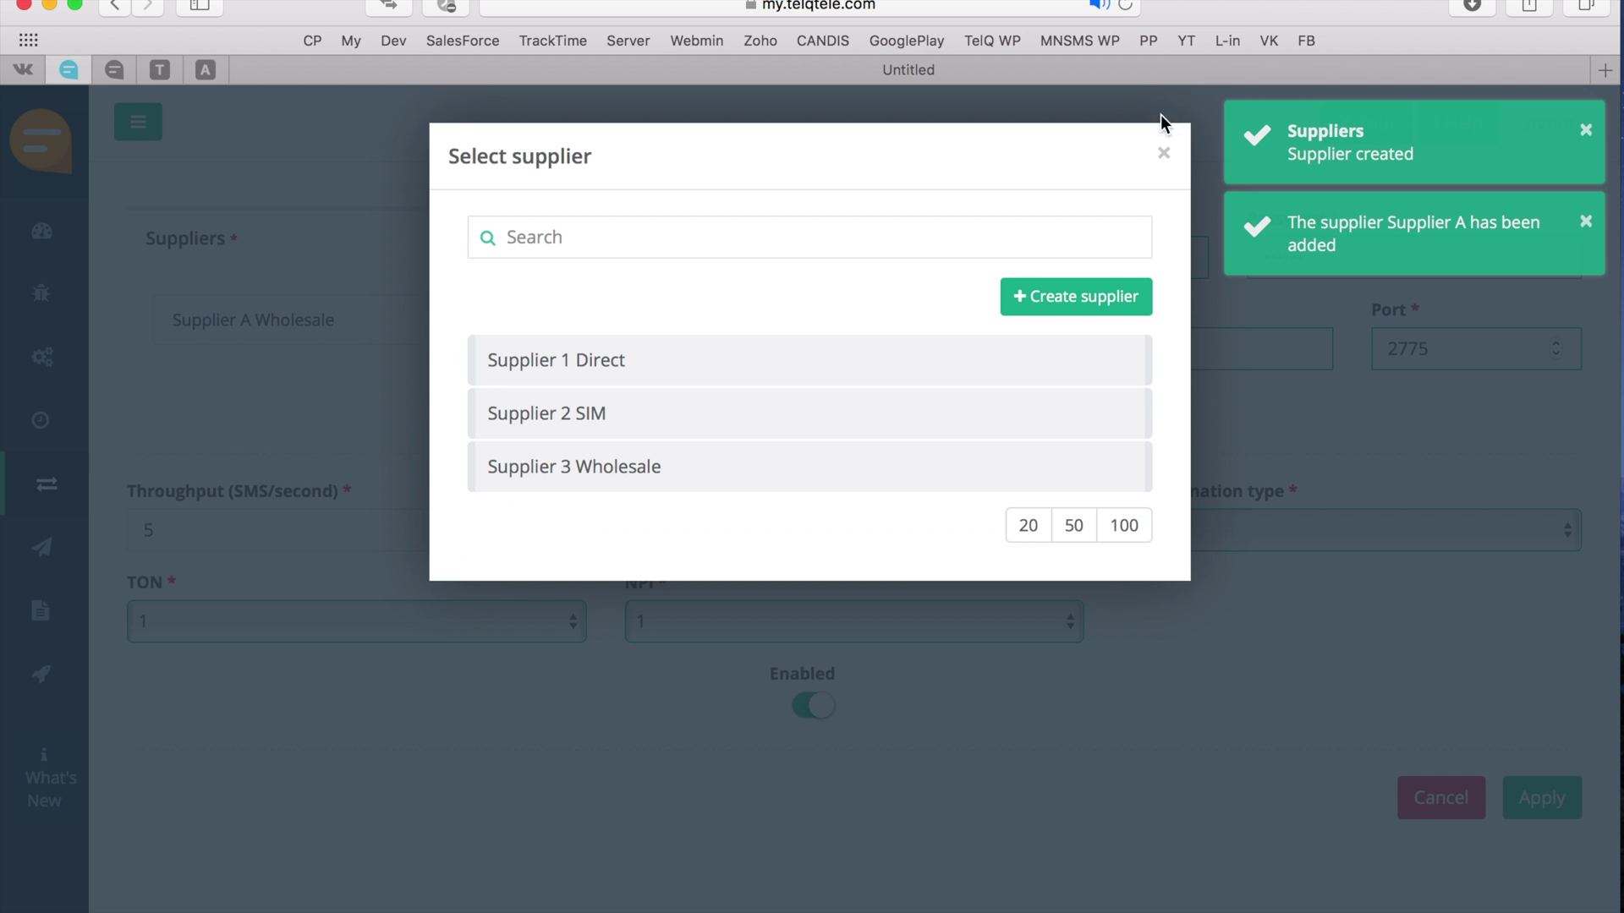
{"action": "left_click", "coordinate": [1165, 154]}
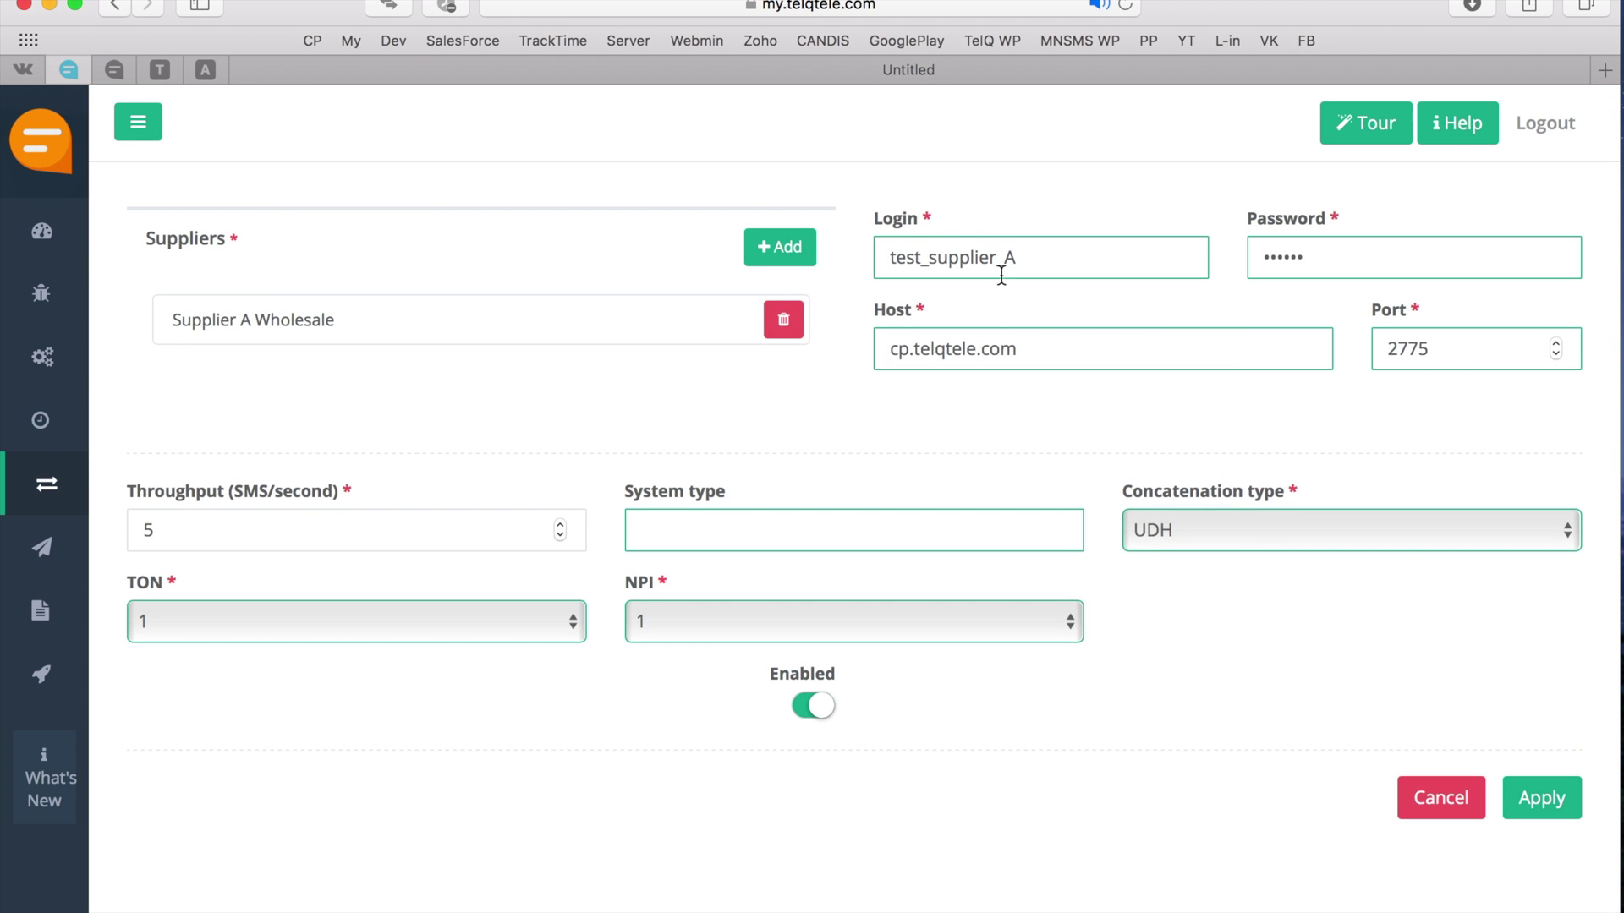
- Save the test_supplier_A SMPP connection and go to Connections > Suppliers
{"action": "left_click", "coordinate": [1554, 820]}
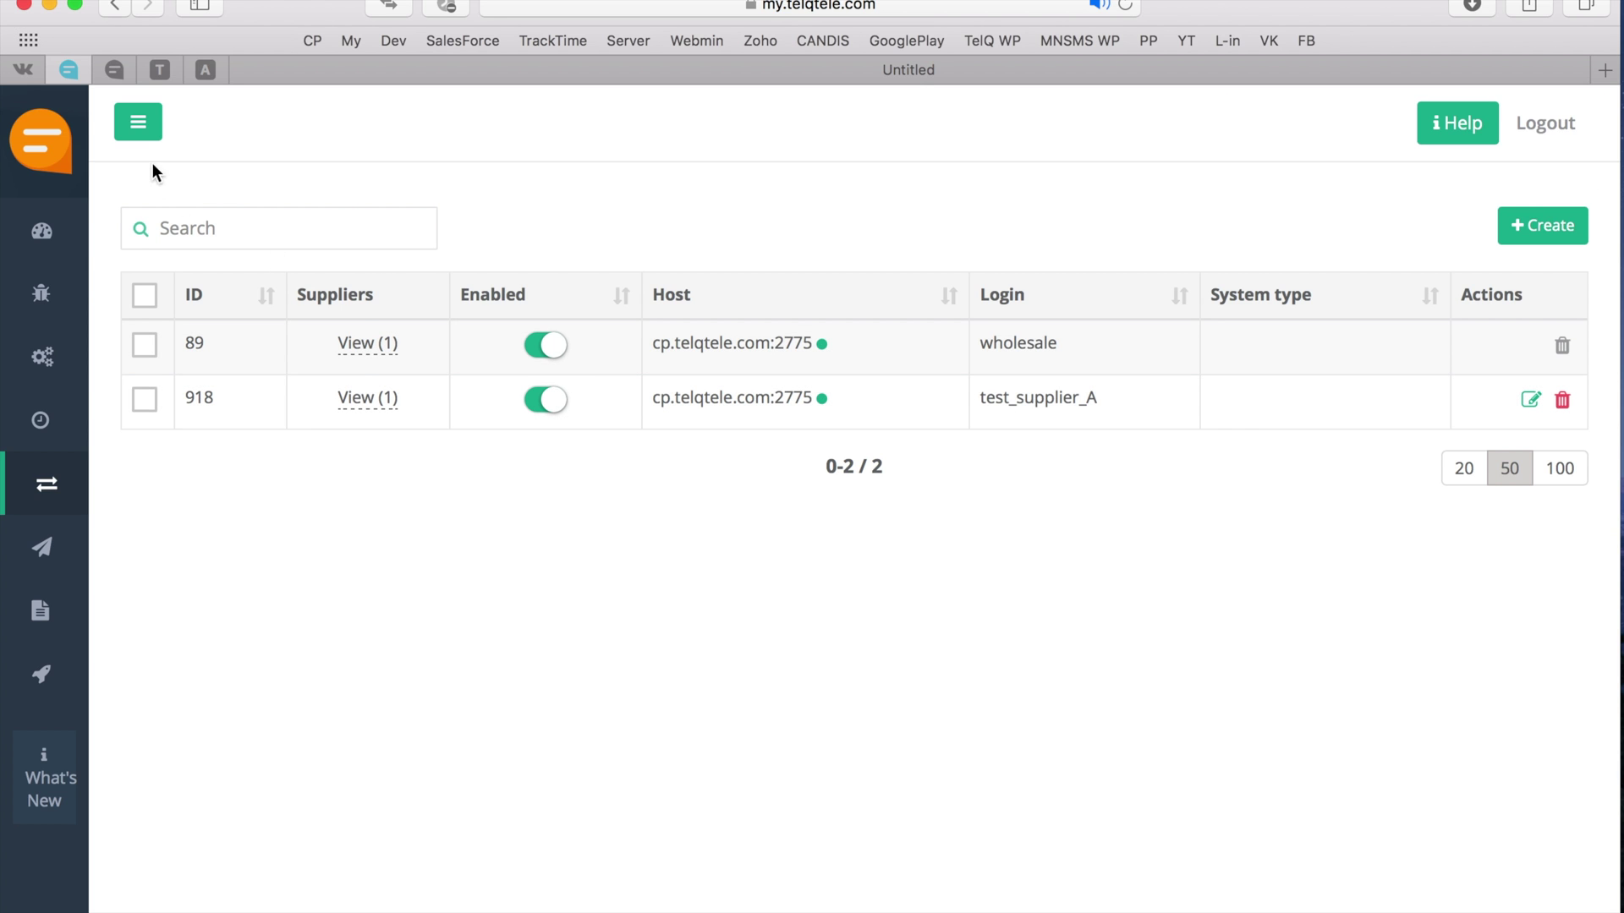
{"action": "left_click", "coordinate": [138, 121]}
{"action": "left_click", "coordinate": [132, 508]}
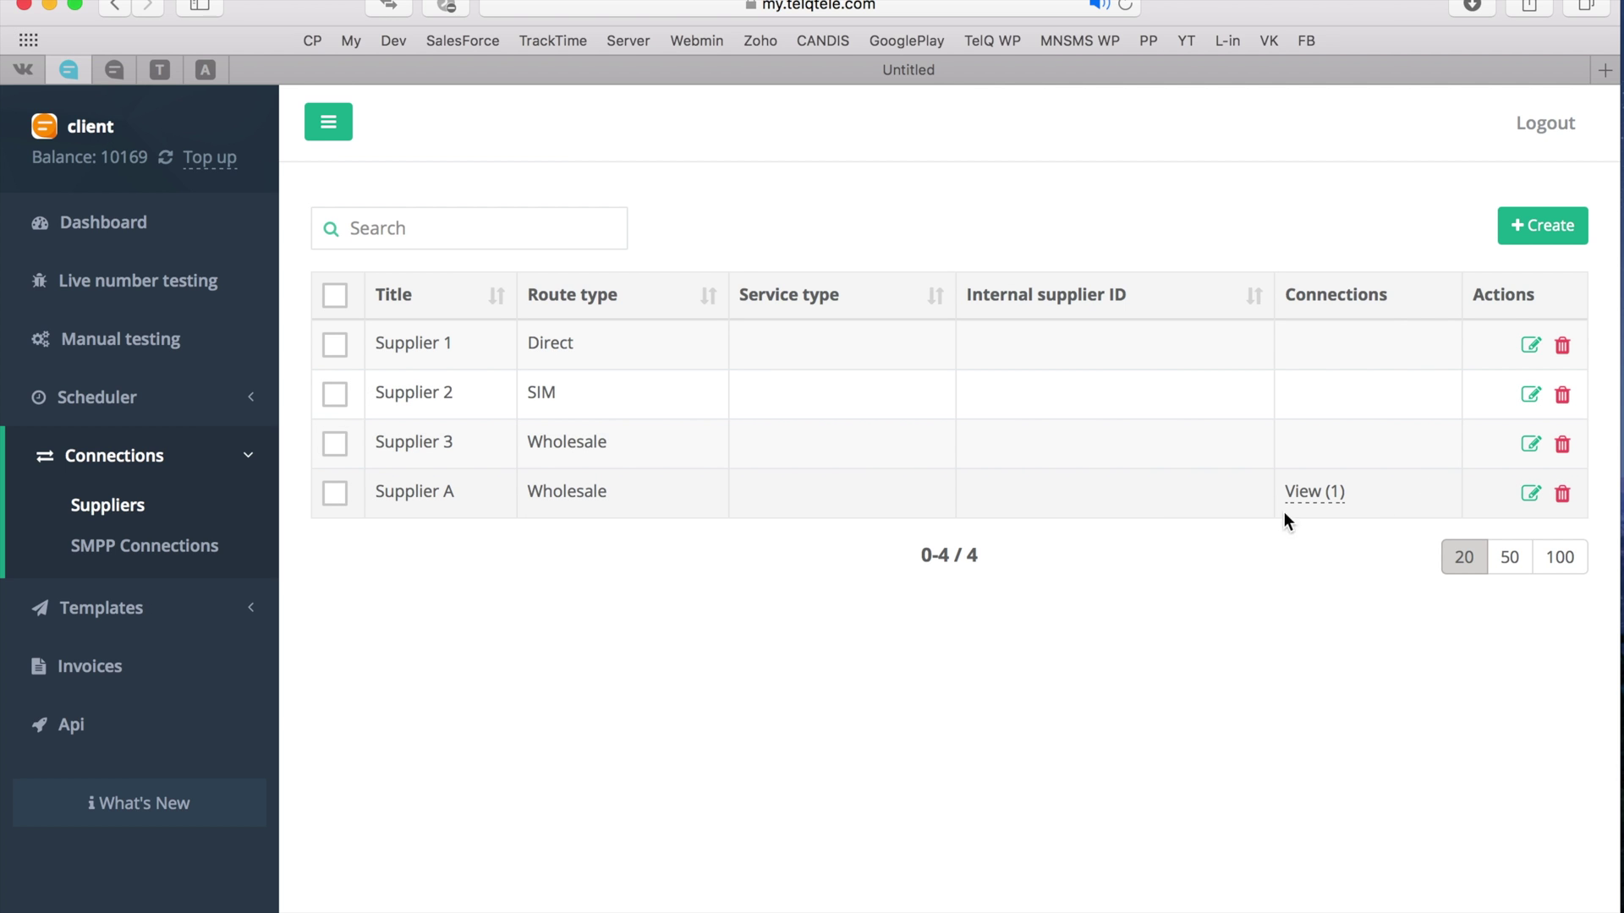
- Give Supplier A service type TESTA and Supplier 3 service type TEST3
{"action": "left_click", "coordinate": [1533, 494]}
{"action": "left_click", "coordinate": [987, 434]}
{"action": "type", "text": "TESTA"}
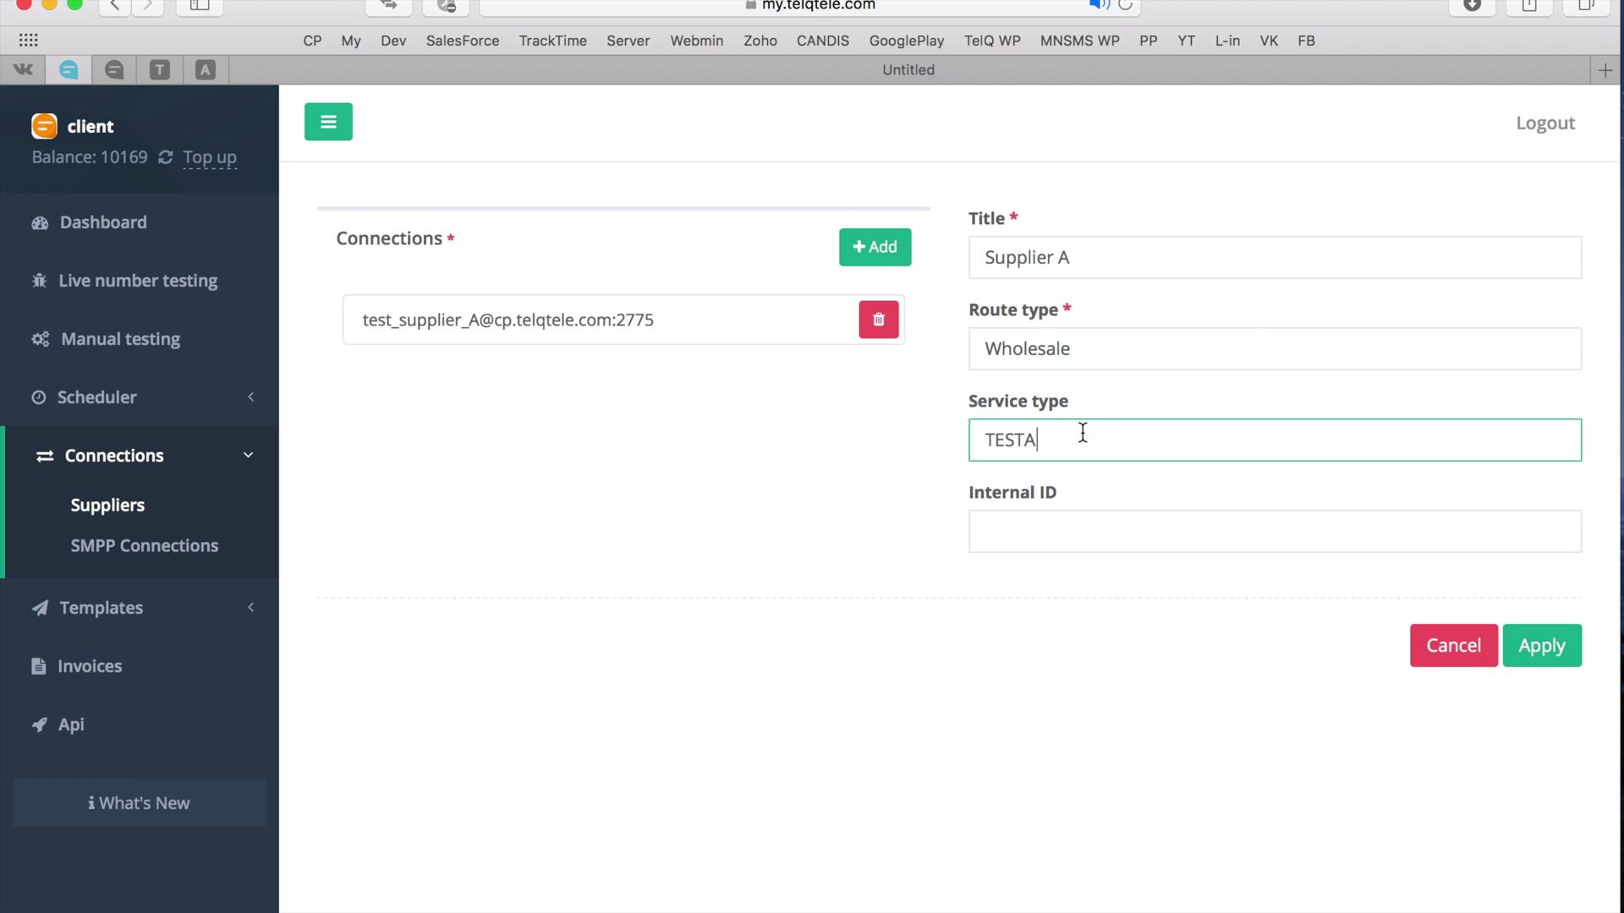
{"action": "key", "text": "Return"}
{"action": "left_click", "coordinate": [1532, 446]}
{"action": "left_click", "coordinate": [1027, 427]}
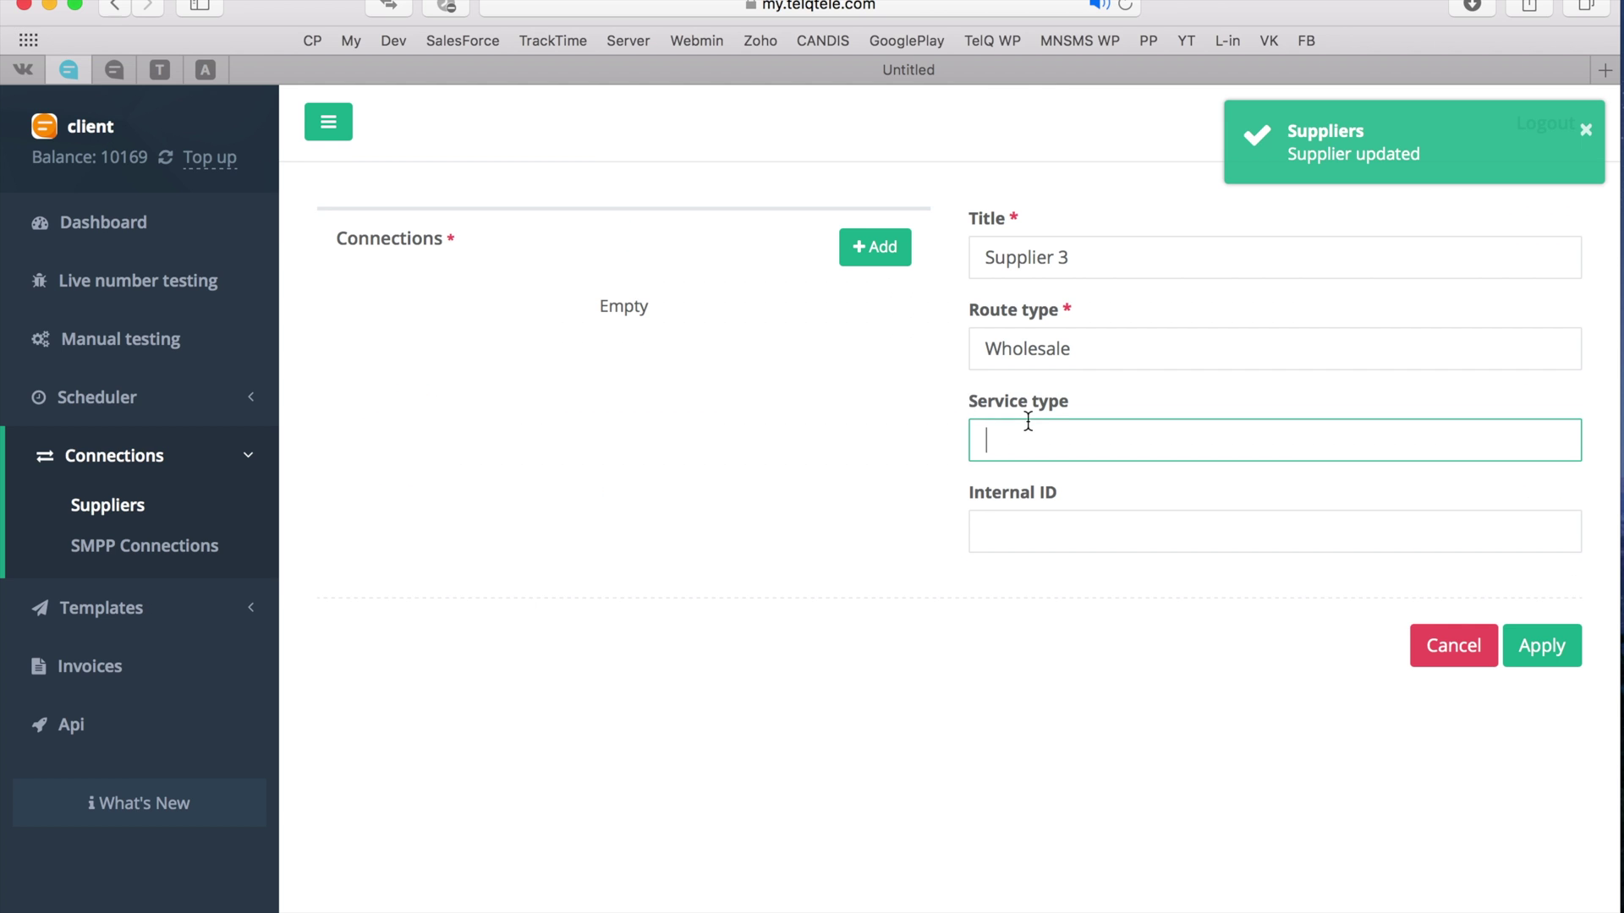
{"action": "type", "text": "TEST3"}
{"action": "left_click", "coordinate": [1516, 653]}
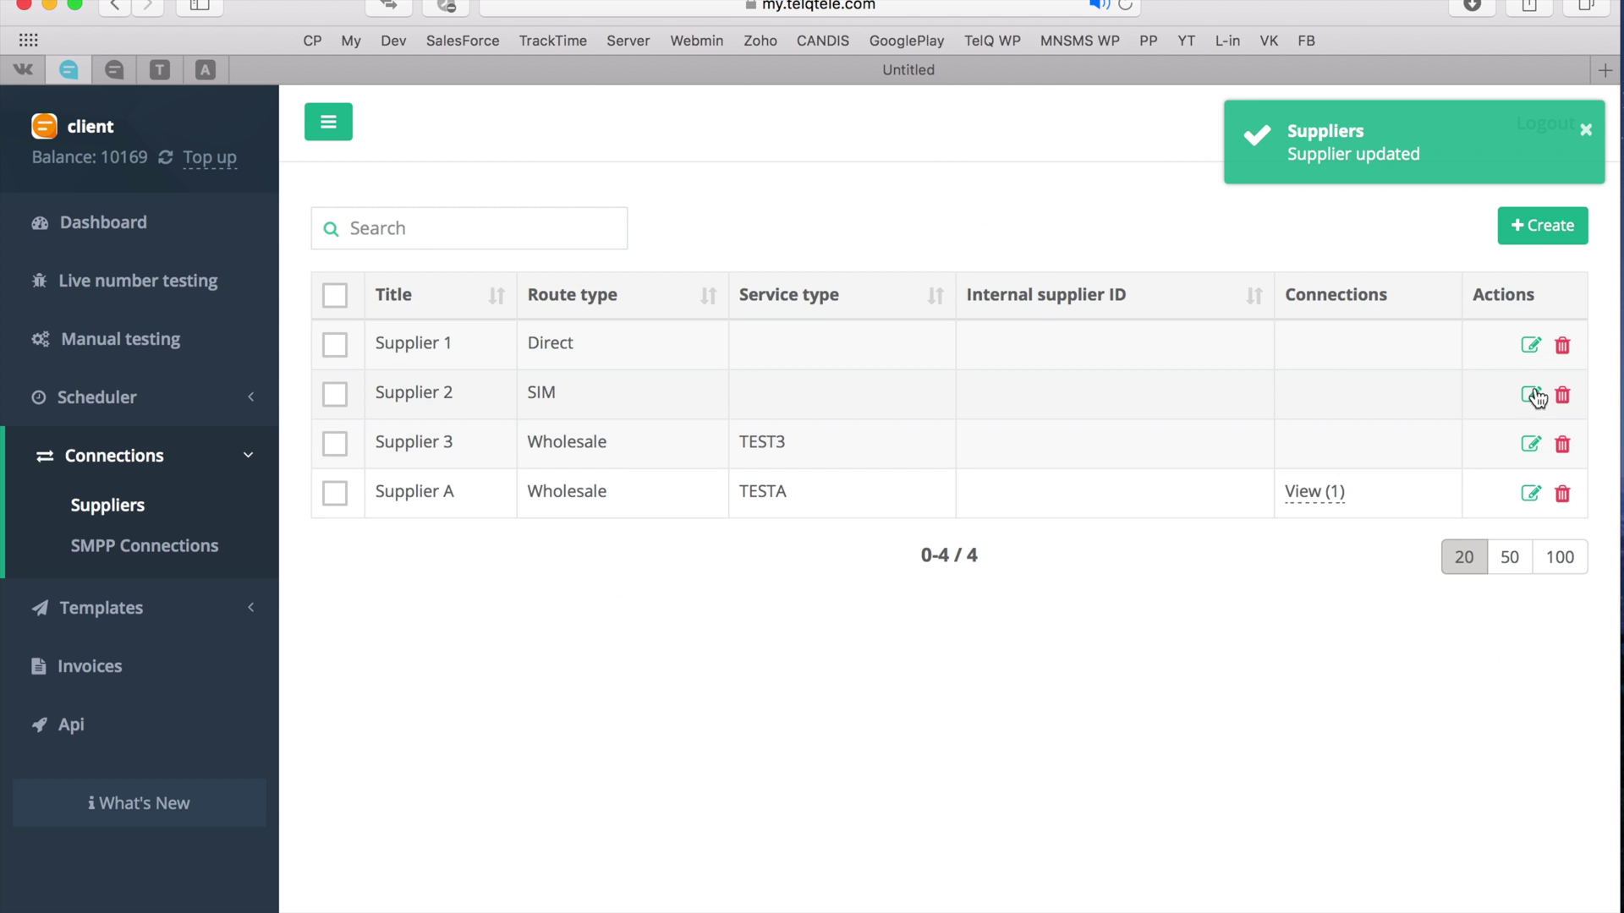
- Give Supplier 2 service type TEST2 and Supplier 1 service type TEST1
{"action": "left_click", "coordinate": [1532, 396]}
{"action": "left_click", "coordinate": [1109, 436]}
{"action": "type", "text": "TEST2"}
{"action": "left_click", "coordinate": [1541, 645]}
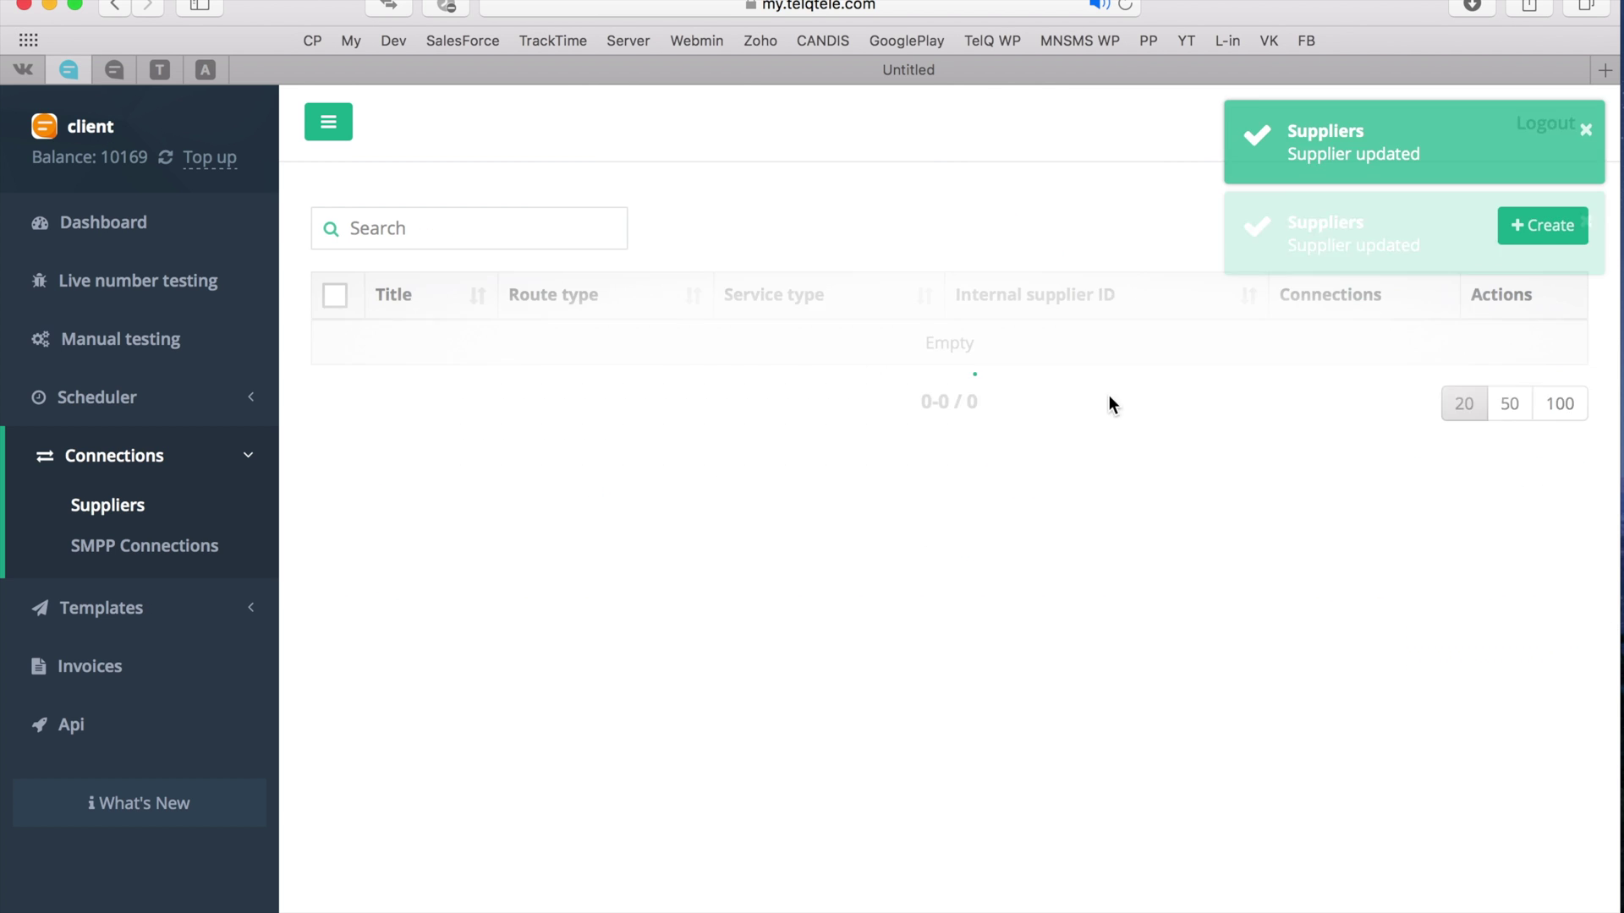
{"action": "left_click", "coordinate": [1530, 353]}
{"action": "left_click", "coordinate": [1067, 436]}
{"action": "type", "text": "TEST1"}
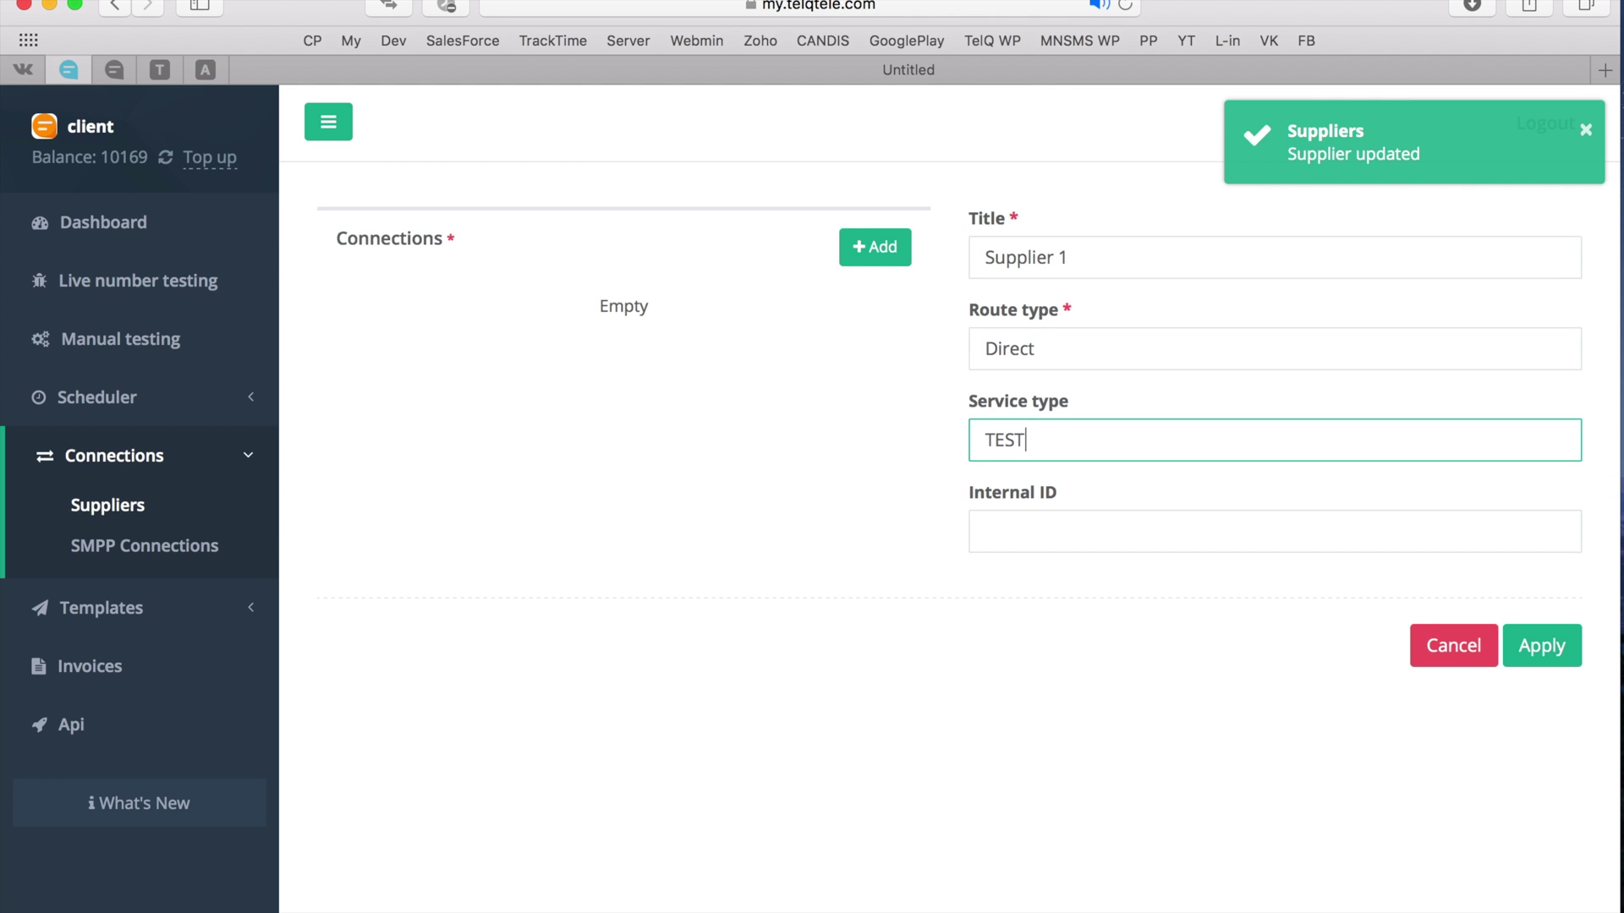
{"action": "left_click", "coordinate": [1541, 646]}
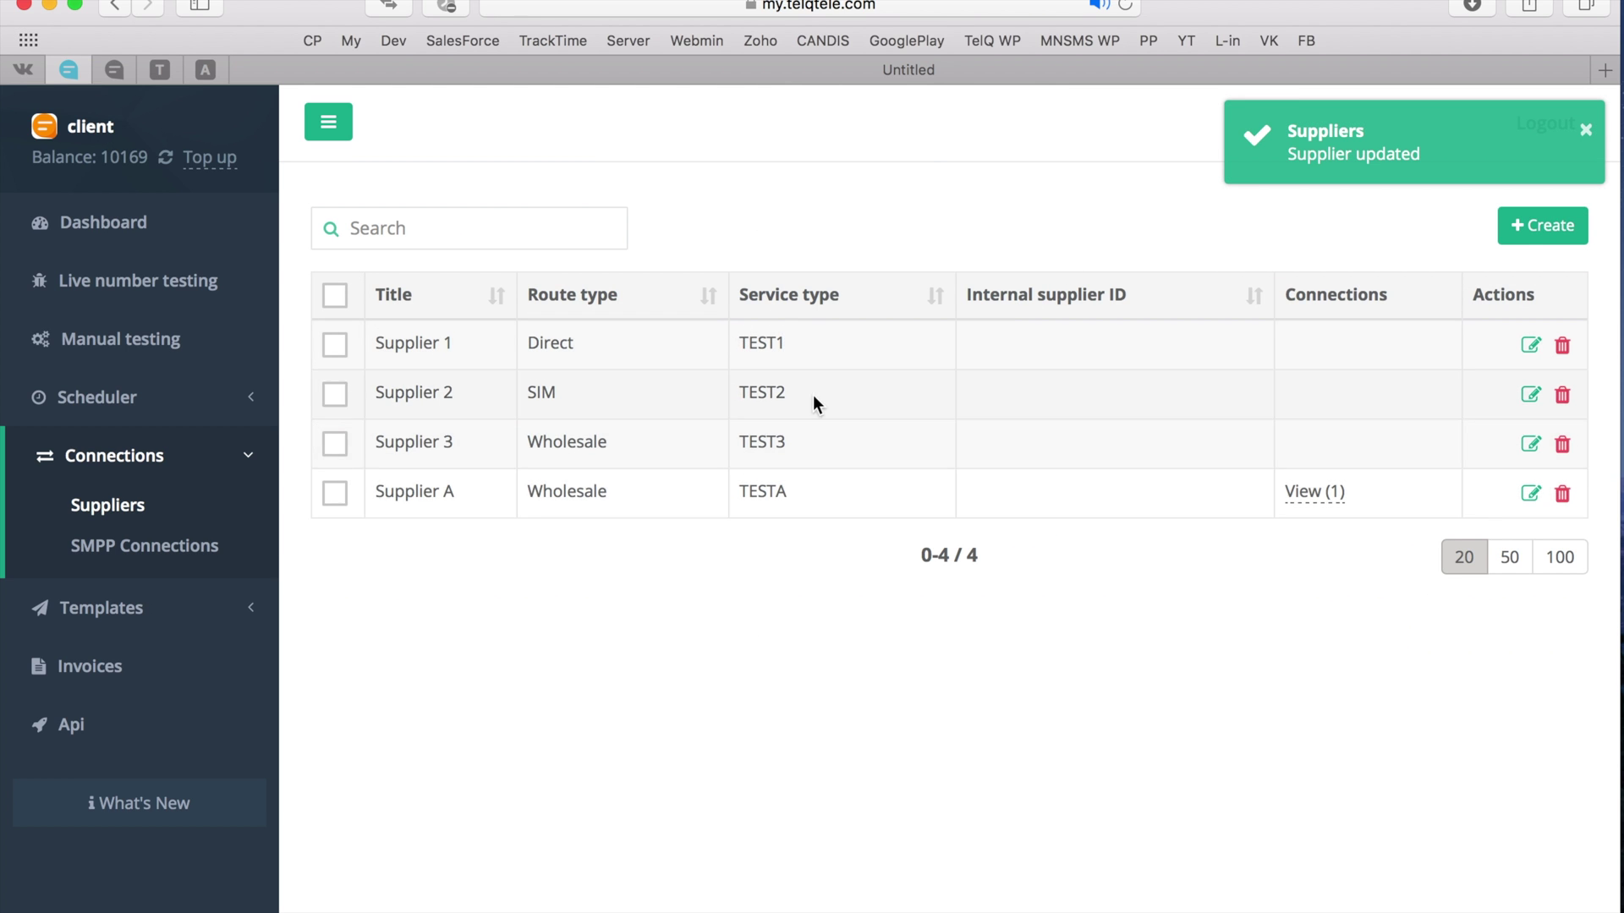
{"action": "left_click", "coordinate": [203, 548]}
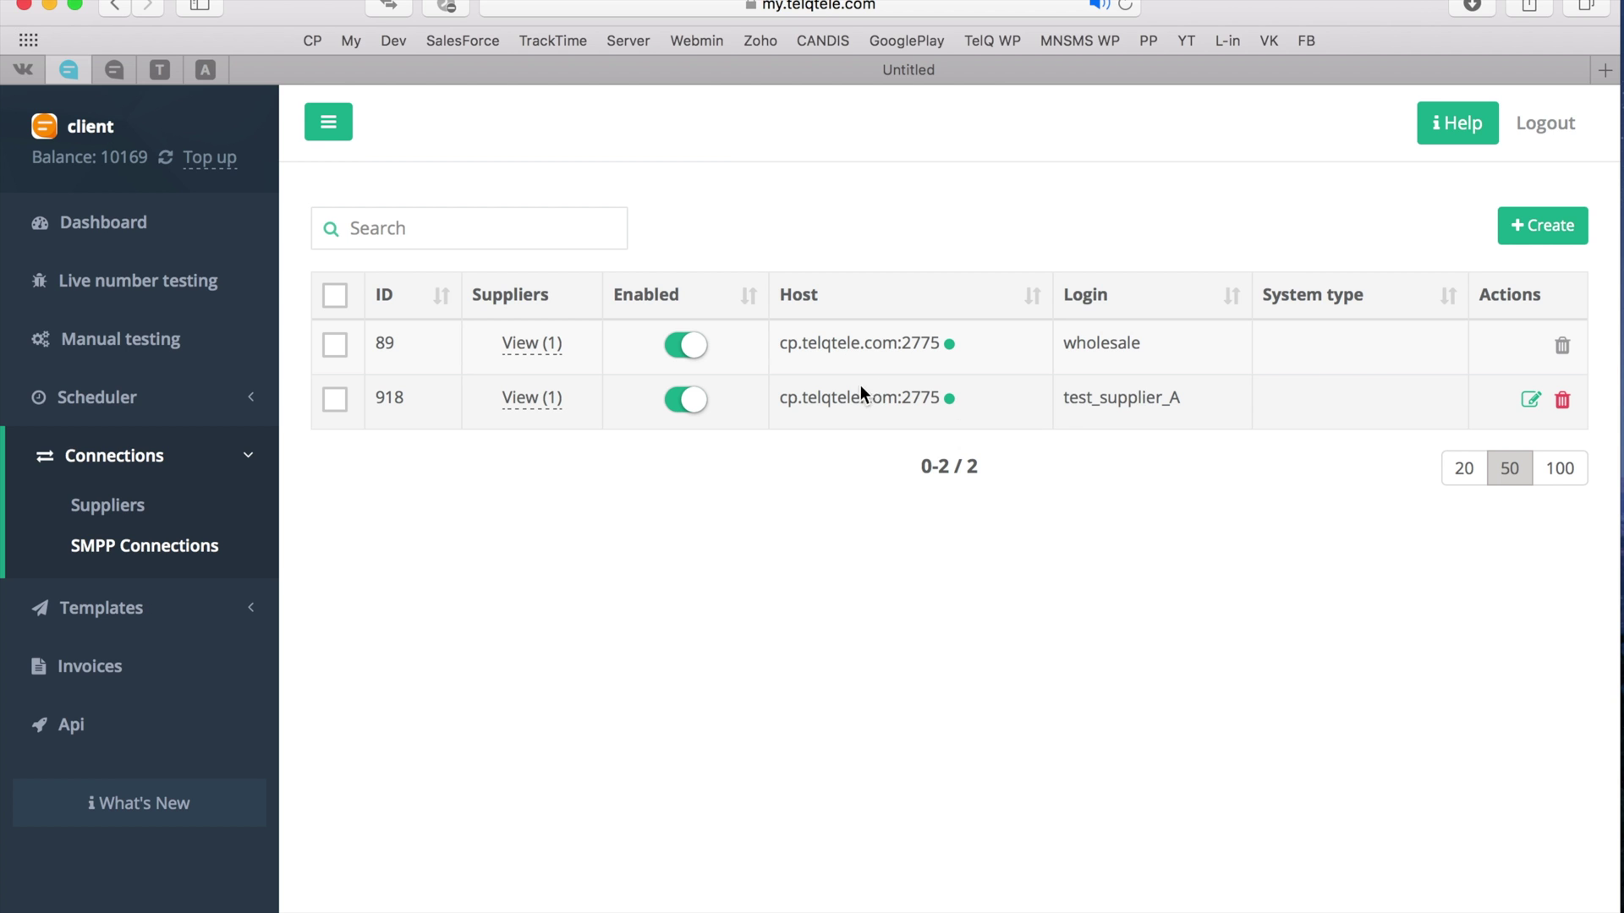
- Link Supplier 1, Supplier 2 and Supplier 3 to SMPP connection 918
{"action": "left_click", "coordinate": [1532, 401]}
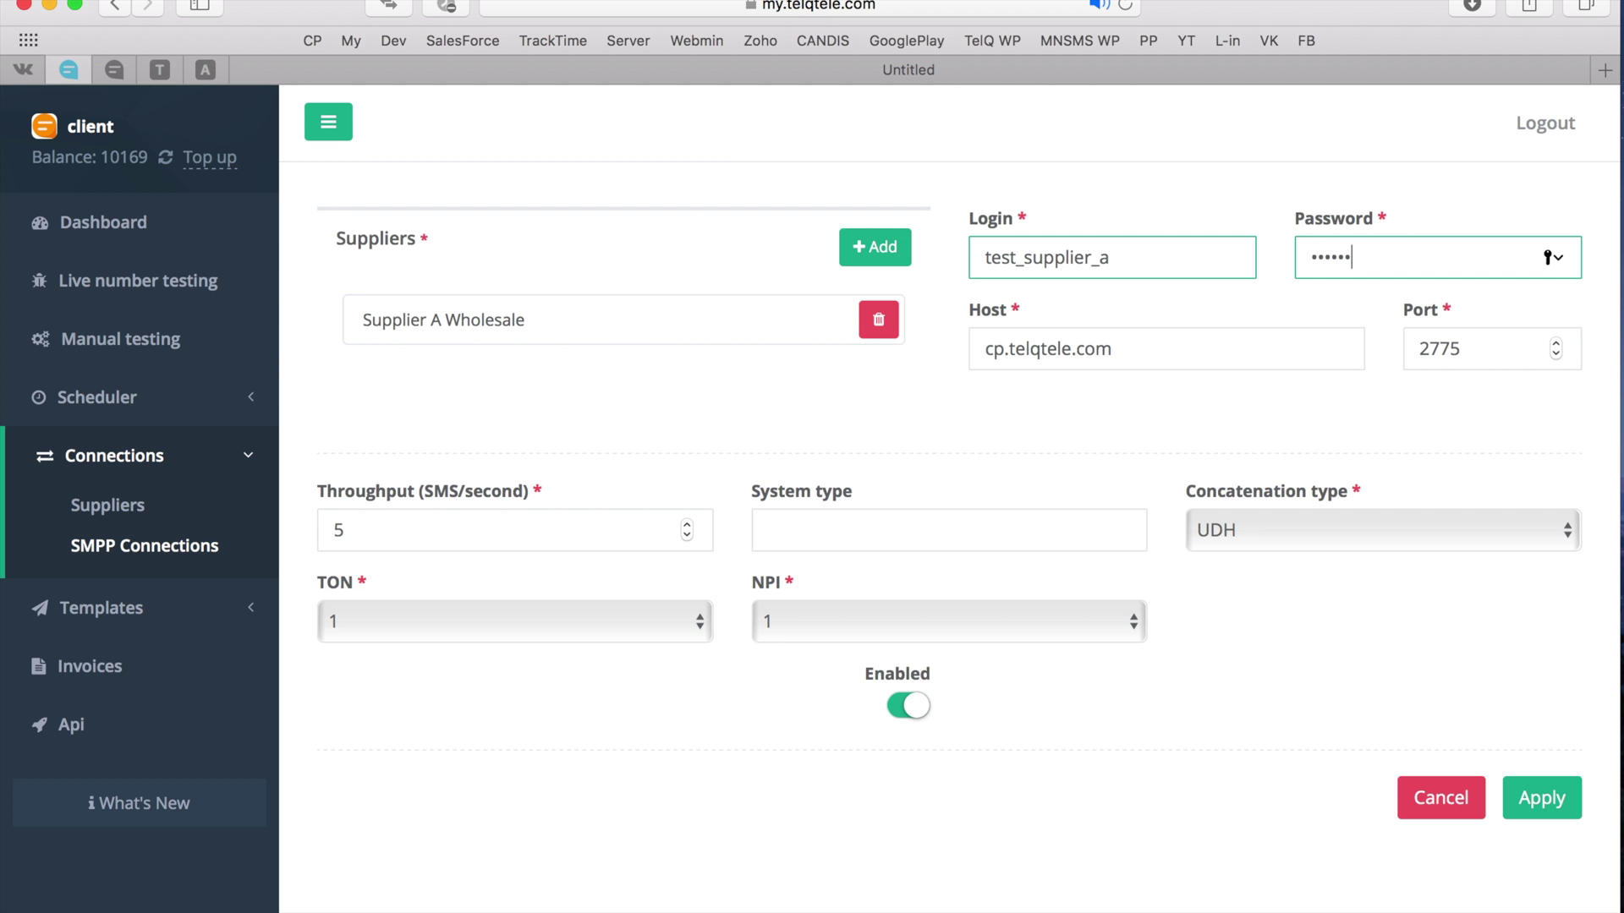
{"action": "left_click", "coordinate": [876, 253]}
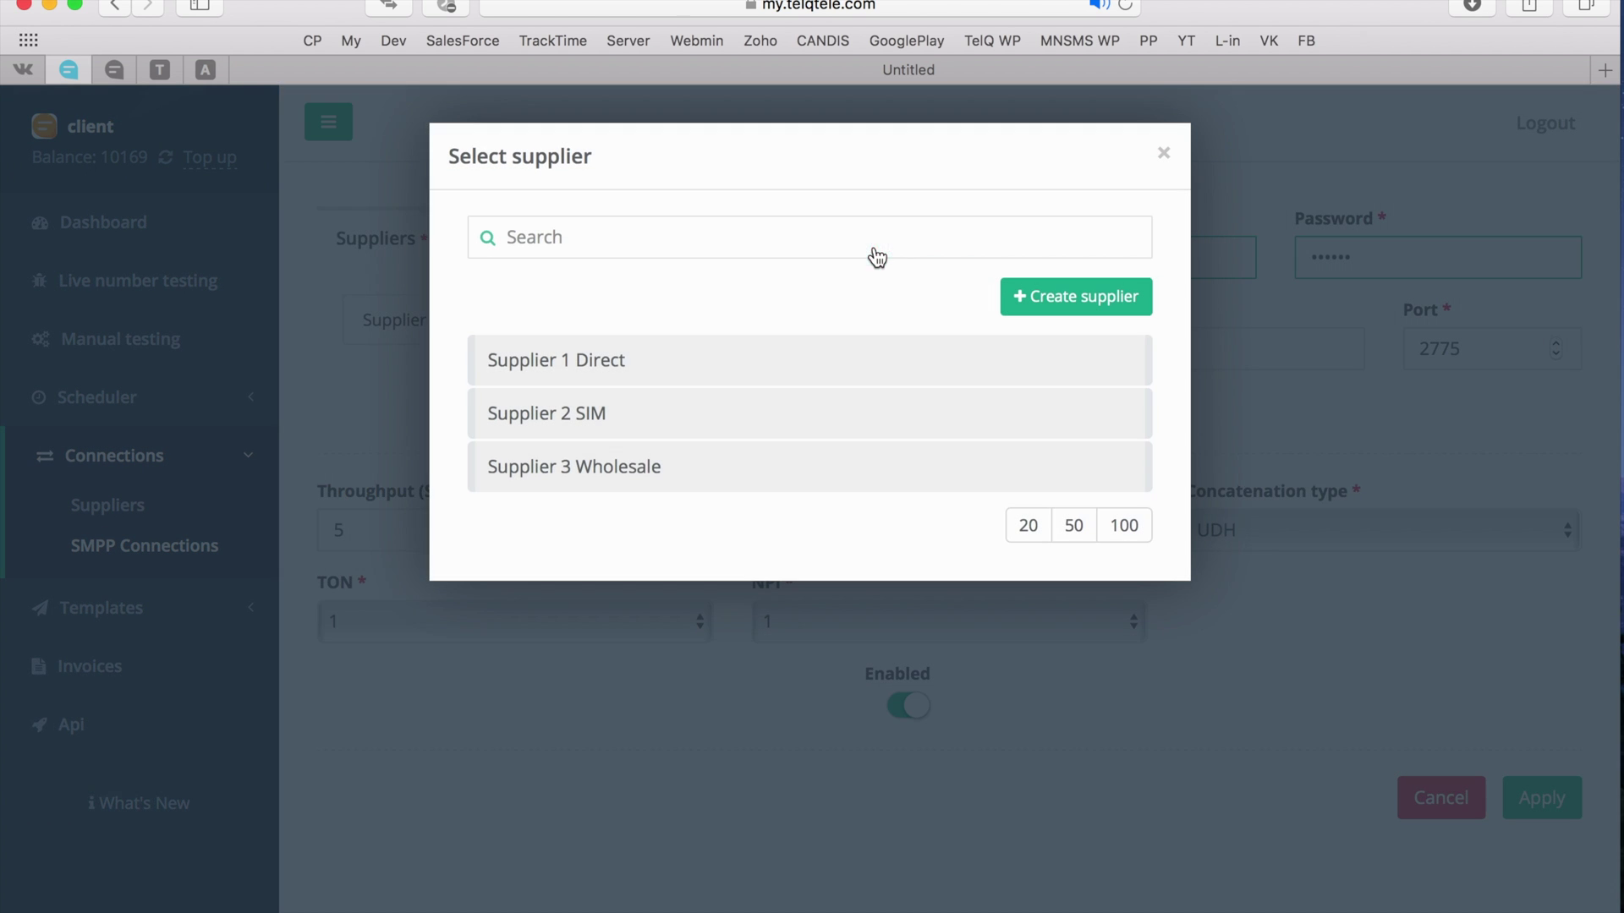
{"action": "left_click", "coordinate": [871, 373]}
{"action": "left_click", "coordinate": [811, 377]}
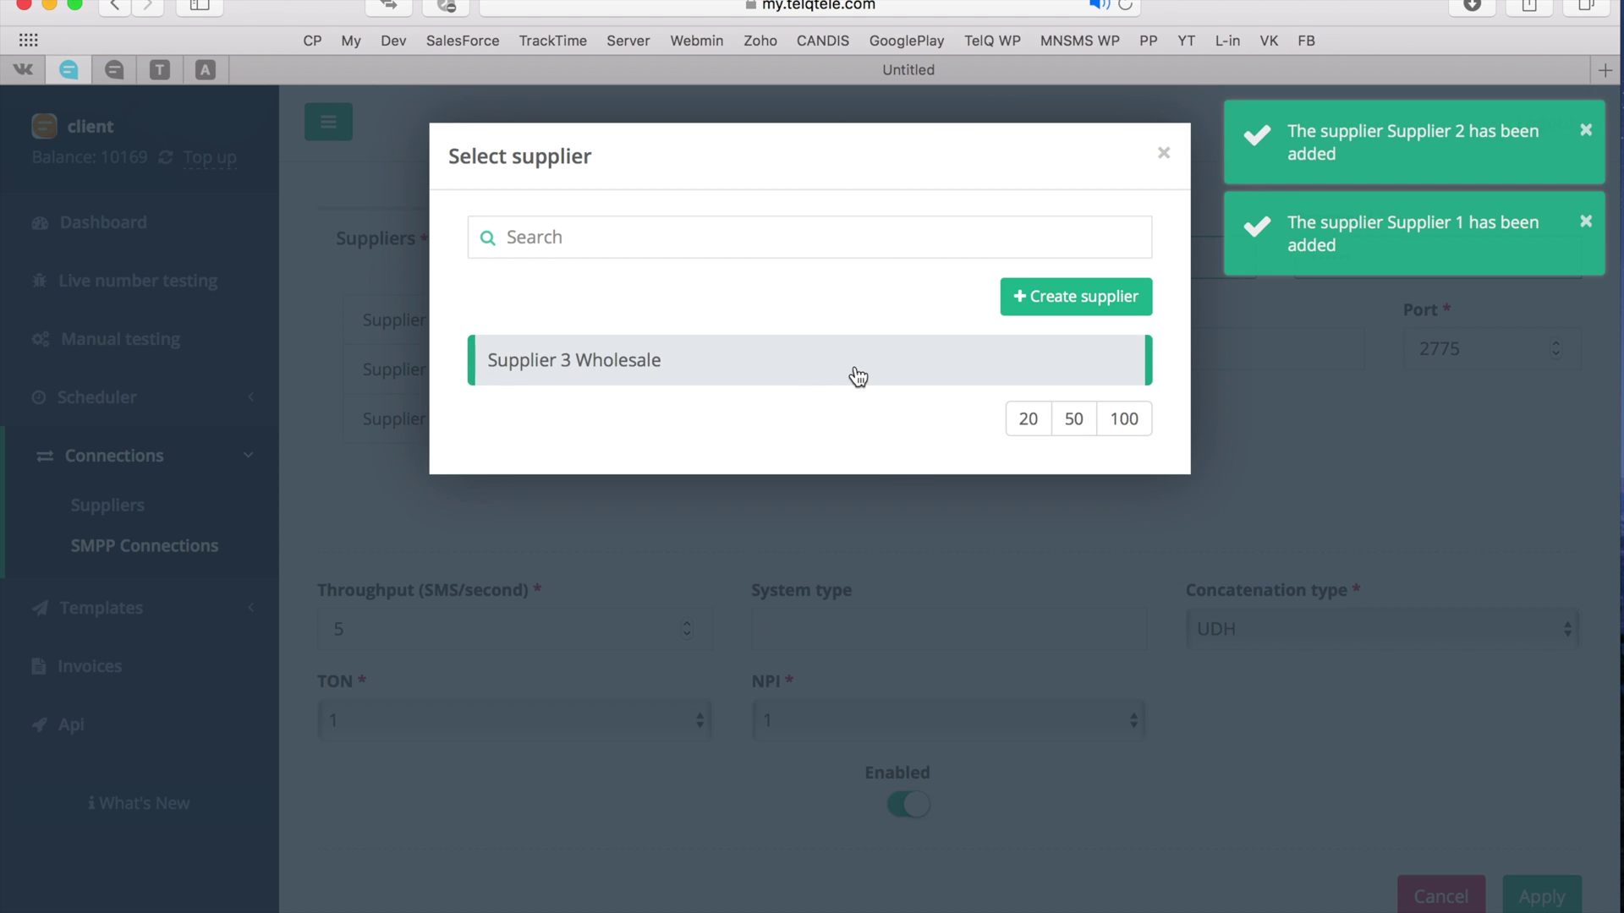
{"action": "left_click", "coordinate": [855, 373]}
{"action": "left_click", "coordinate": [1164, 151]}
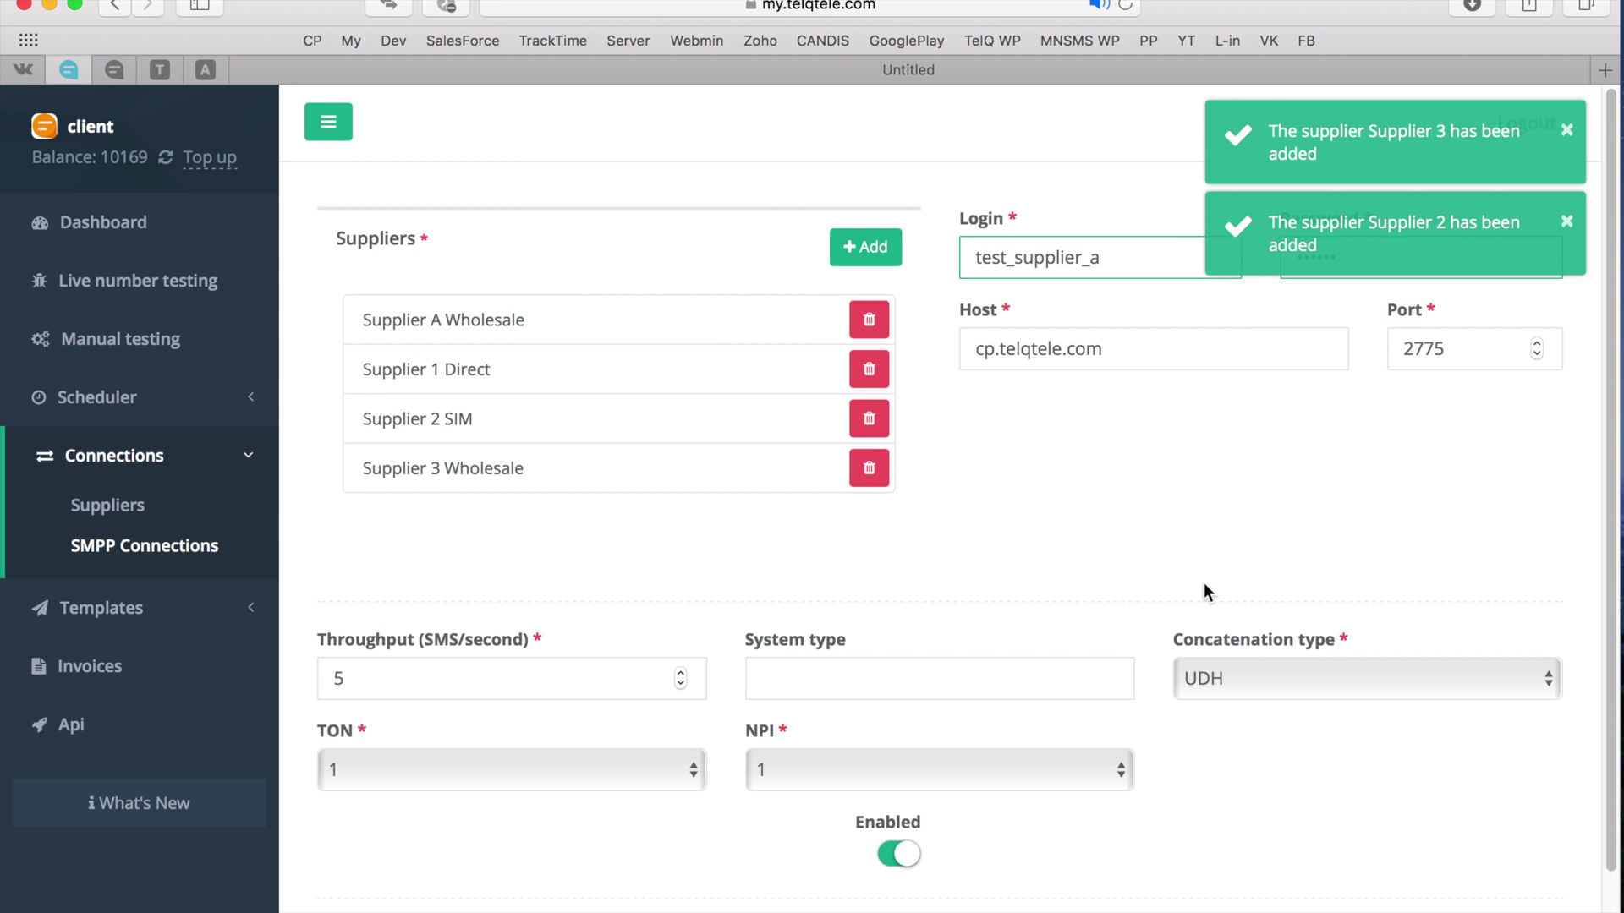
- Save the connection and confirm it lists four suppliers
{"action": "scroll", "coordinate": [1353, 626], "scroll_direction": "down", "scroll_amount": 1}
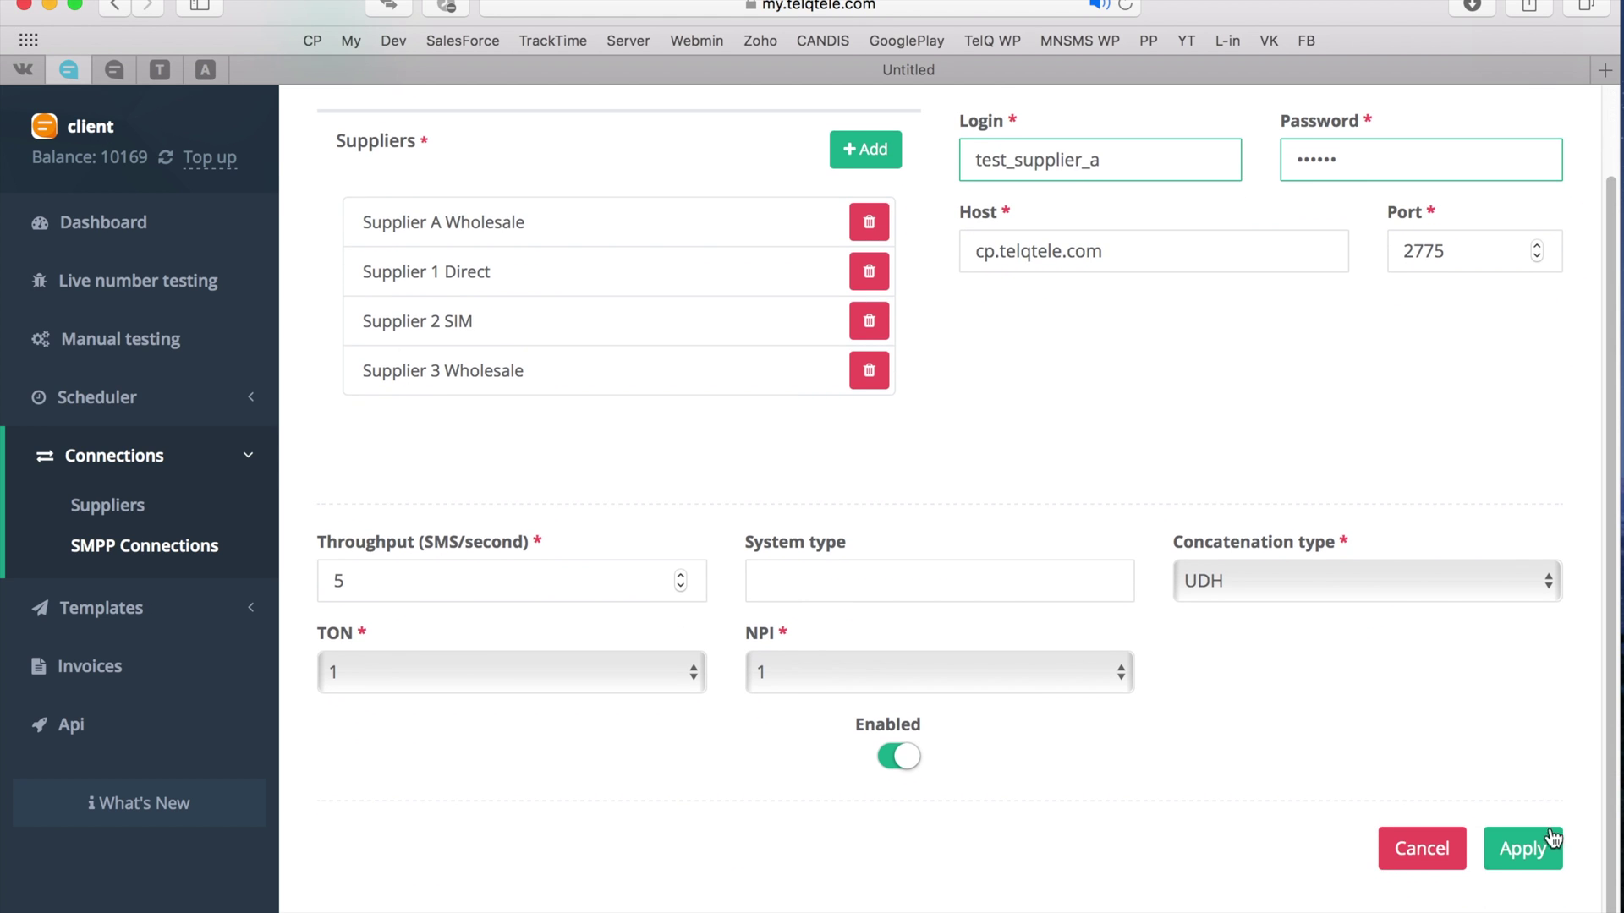
{"action": "left_click", "coordinate": [1548, 845]}
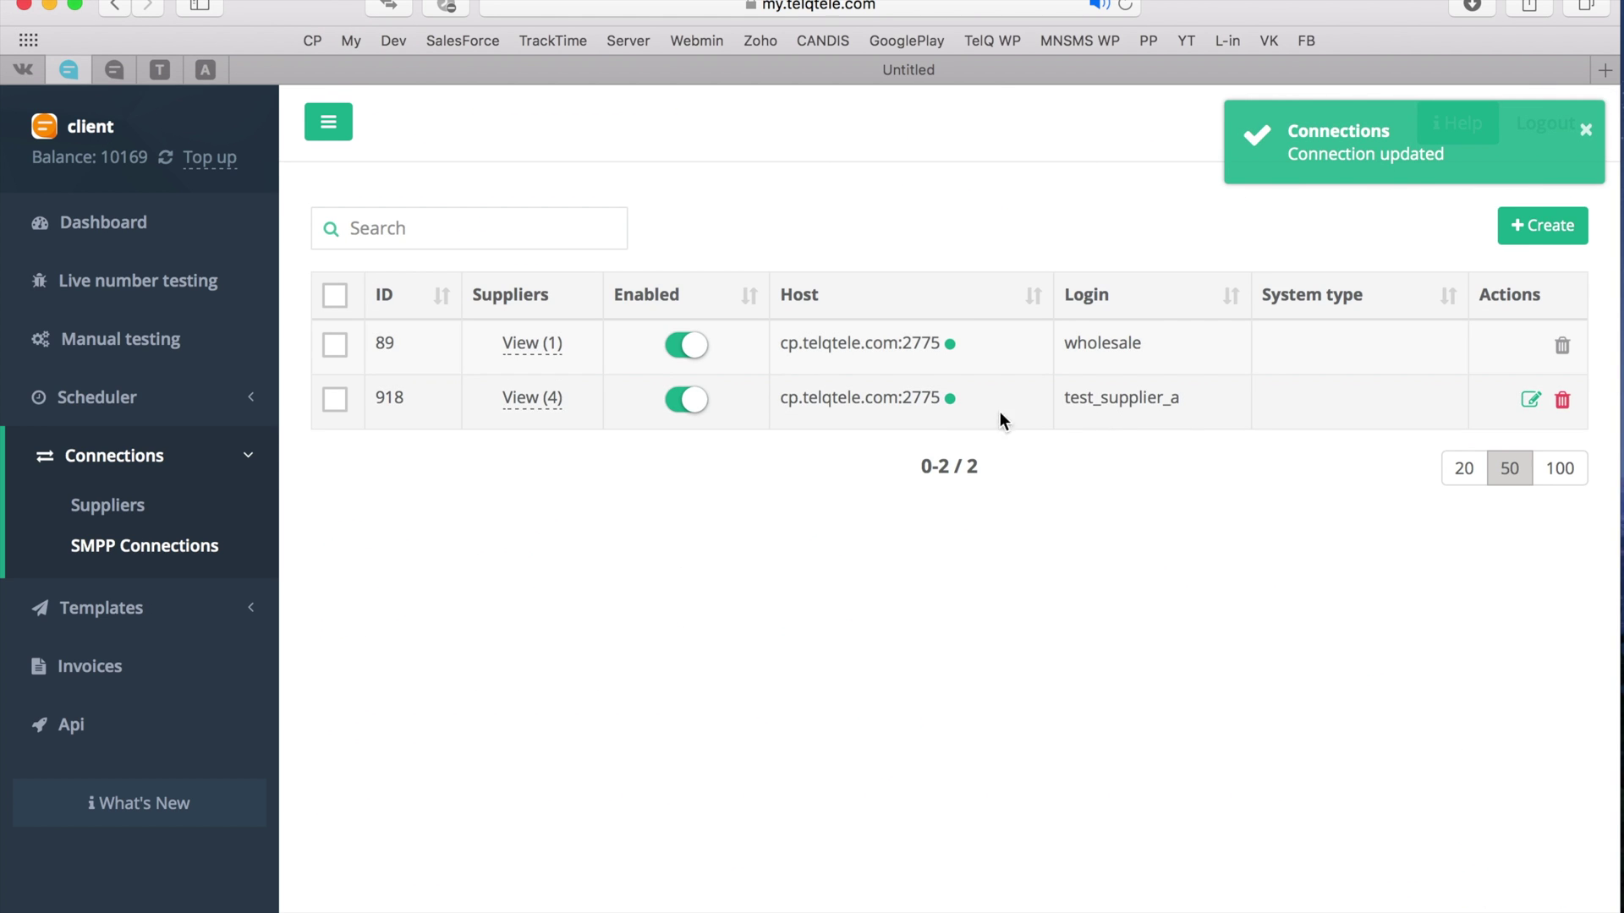
{"action": "left_click", "coordinate": [532, 398]}
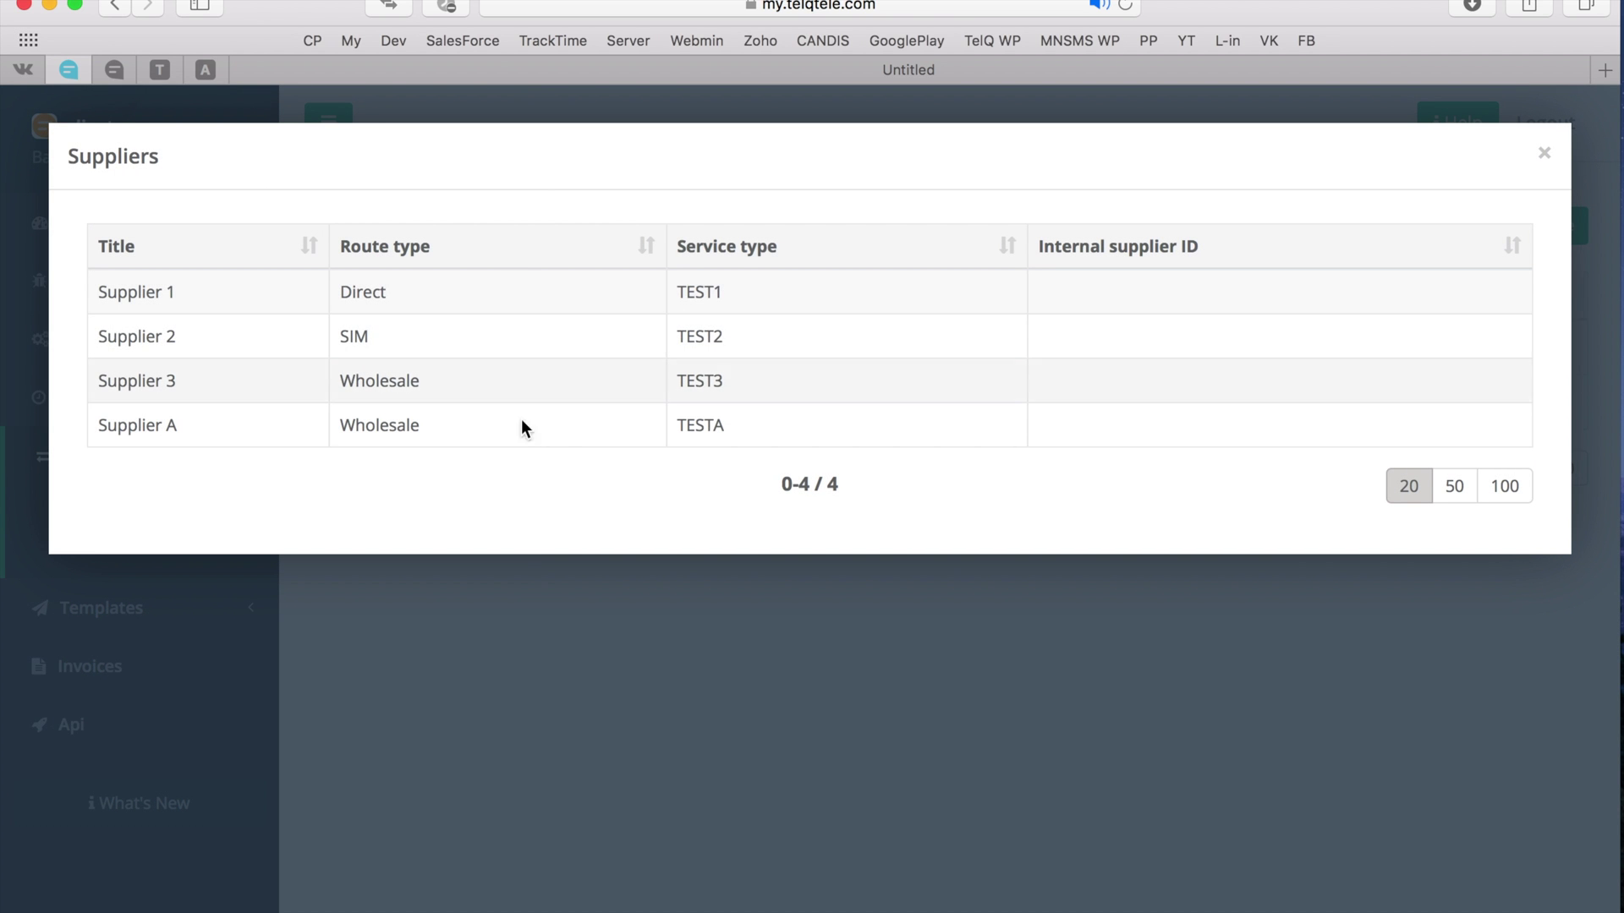
{"action": "left_click", "coordinate": [541, 632]}
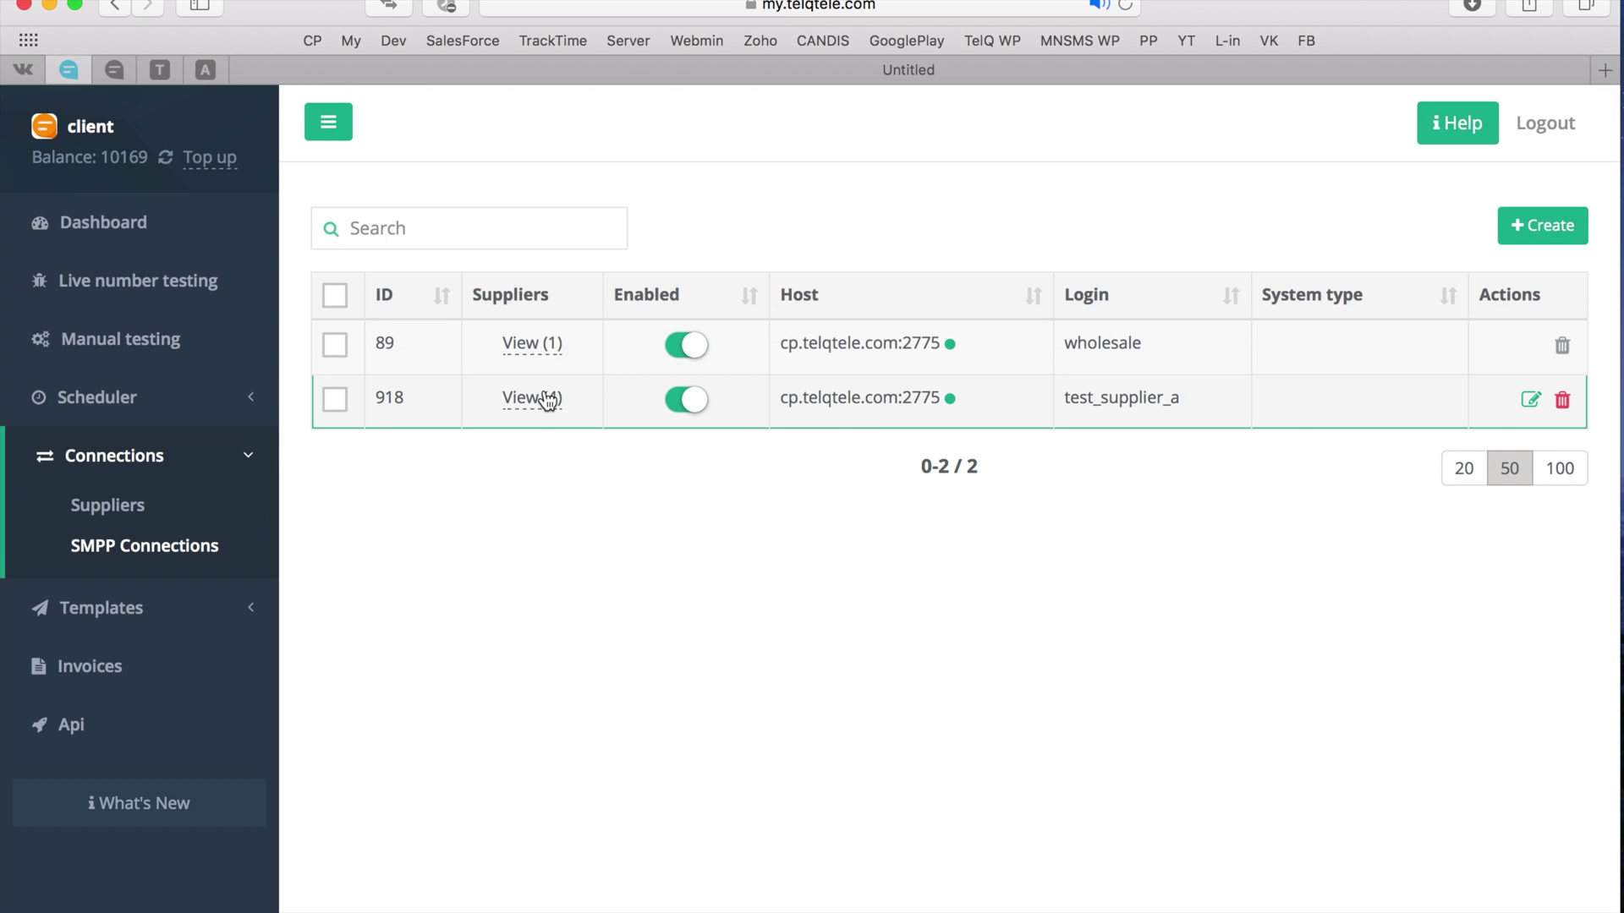
- Check Live number testing lists Supplier 1, 2, 3, A and TelQ, toggling Supplier 1
{"action": "left_click", "coordinate": [138, 287]}
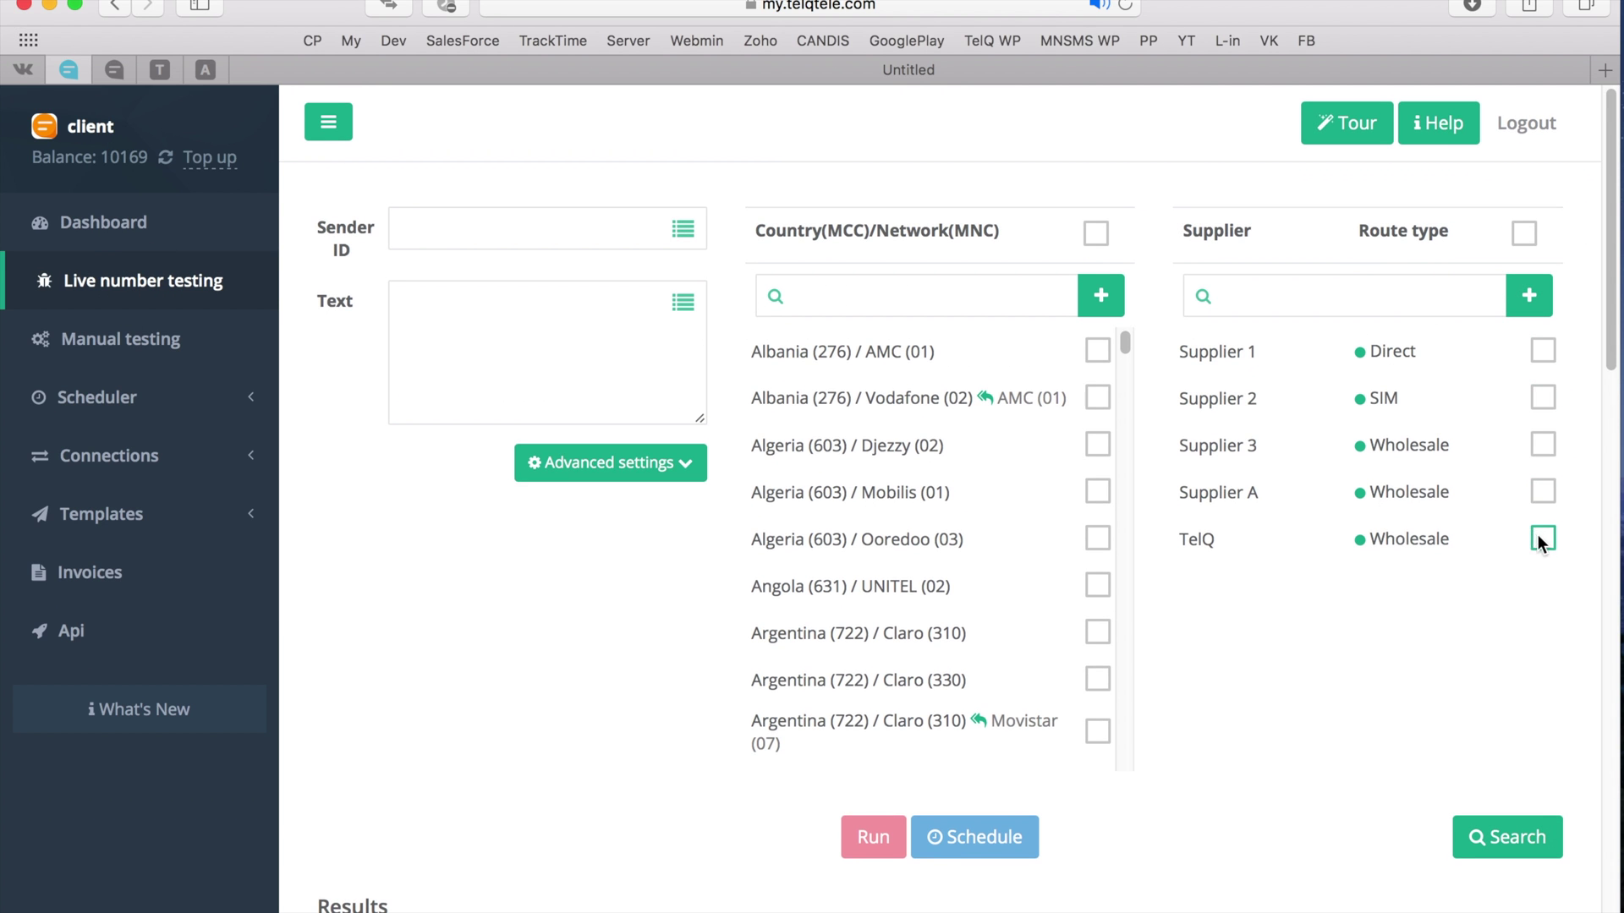
{"action": "left_click", "coordinate": [1543, 350]}
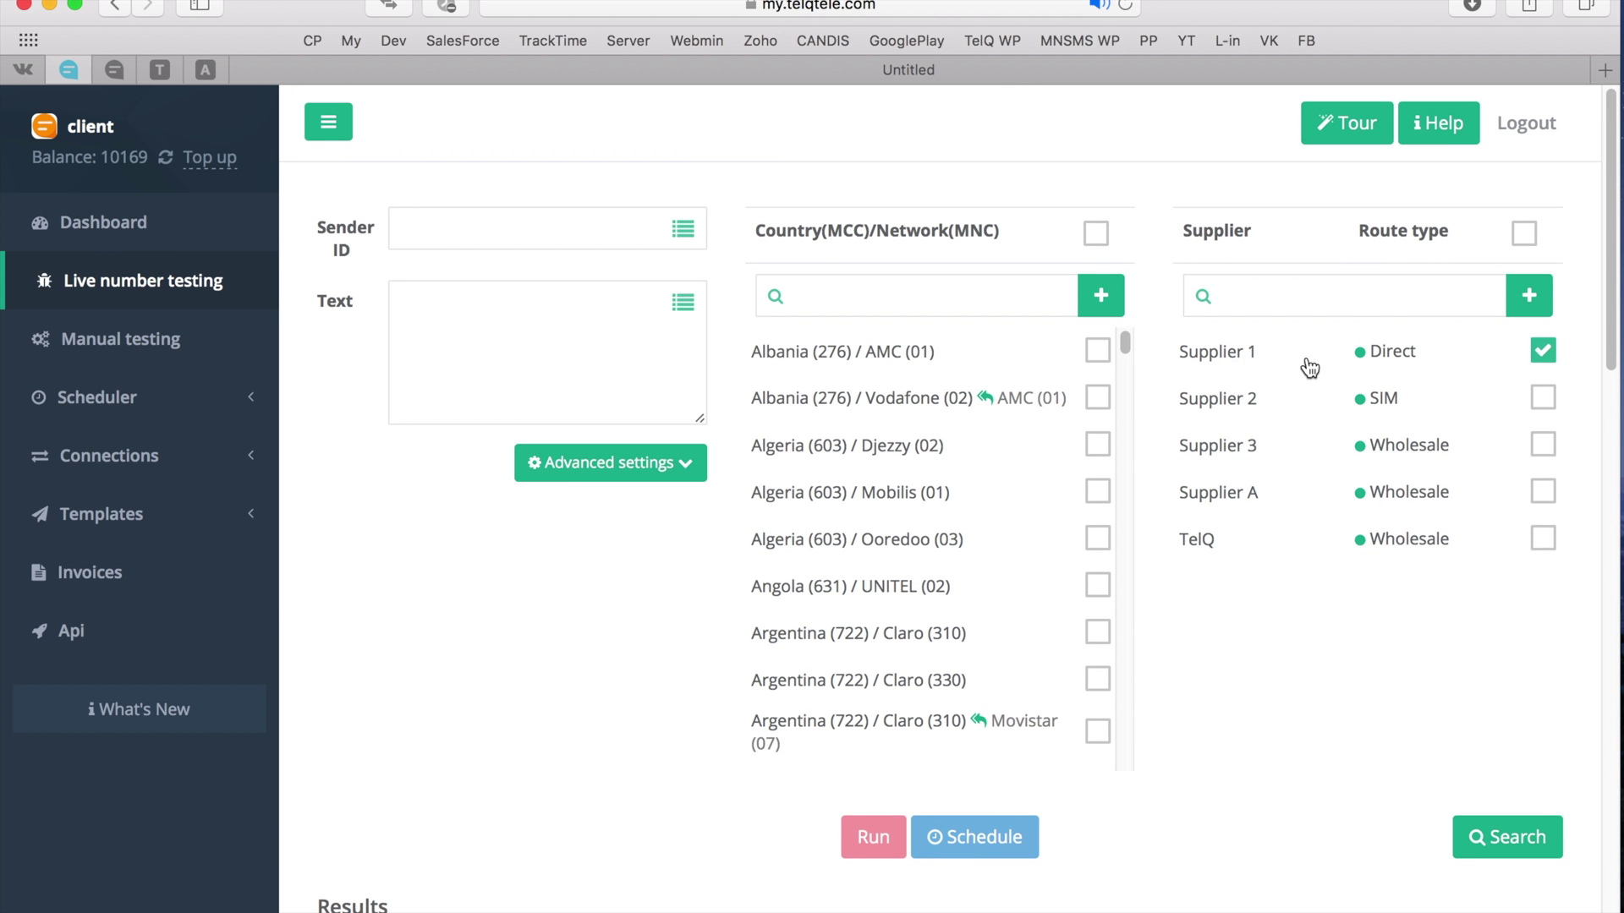
{"action": "left_click", "coordinate": [1543, 350]}
{"action": "left_click", "coordinate": [178, 465]}
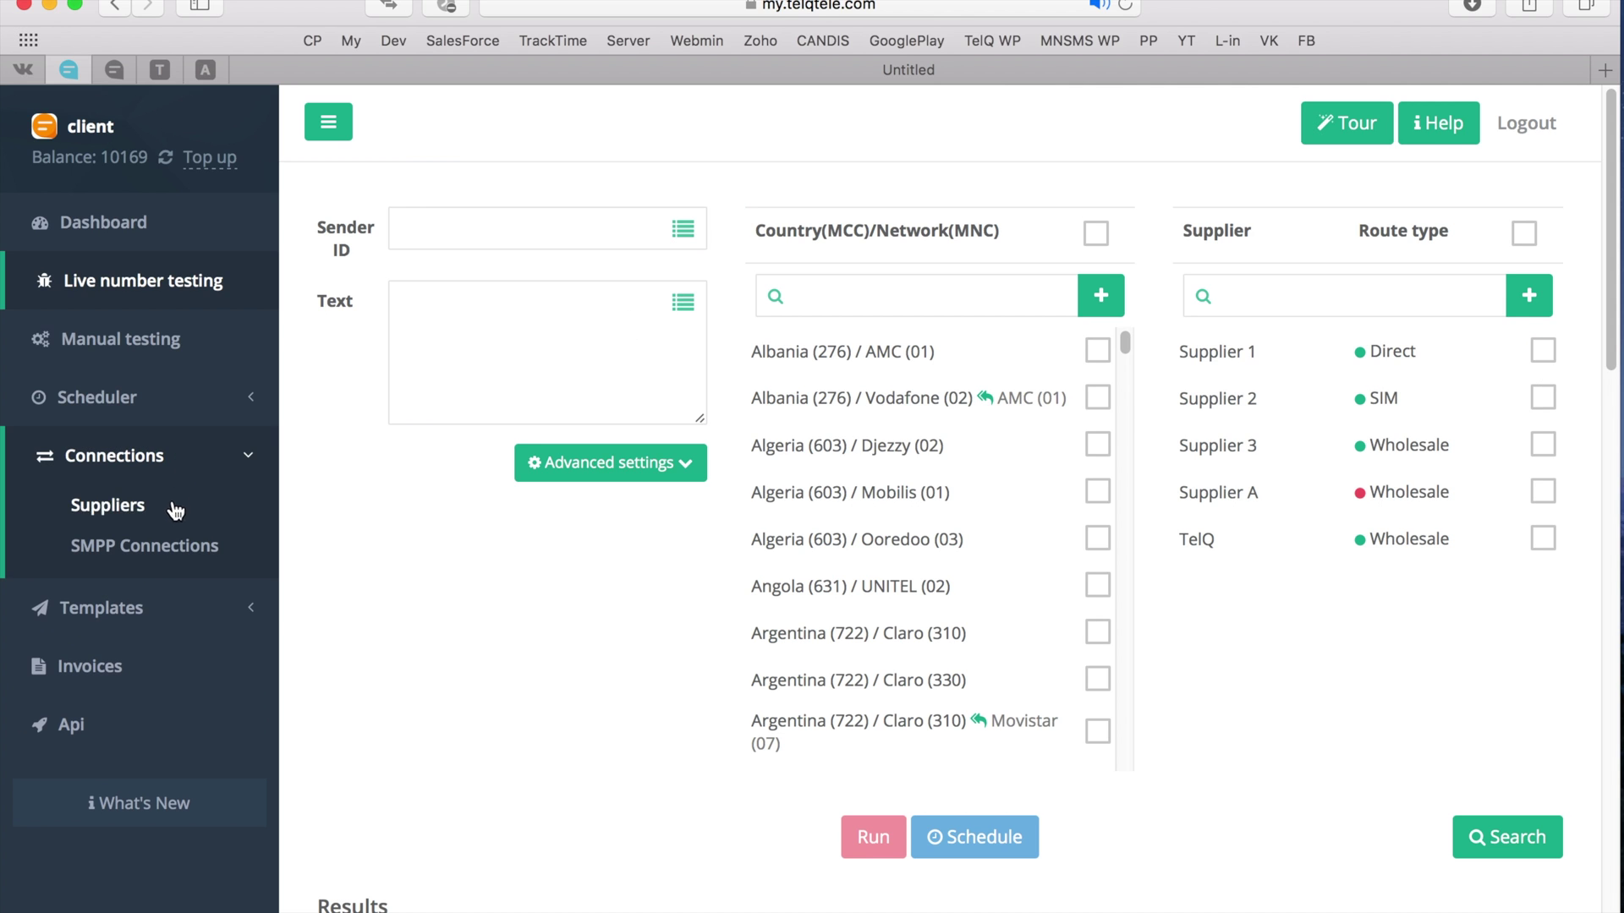
- Show the Connections help with SMPP integration steps over the SMPP Connections list
{"action": "left_click", "coordinate": [163, 549]}
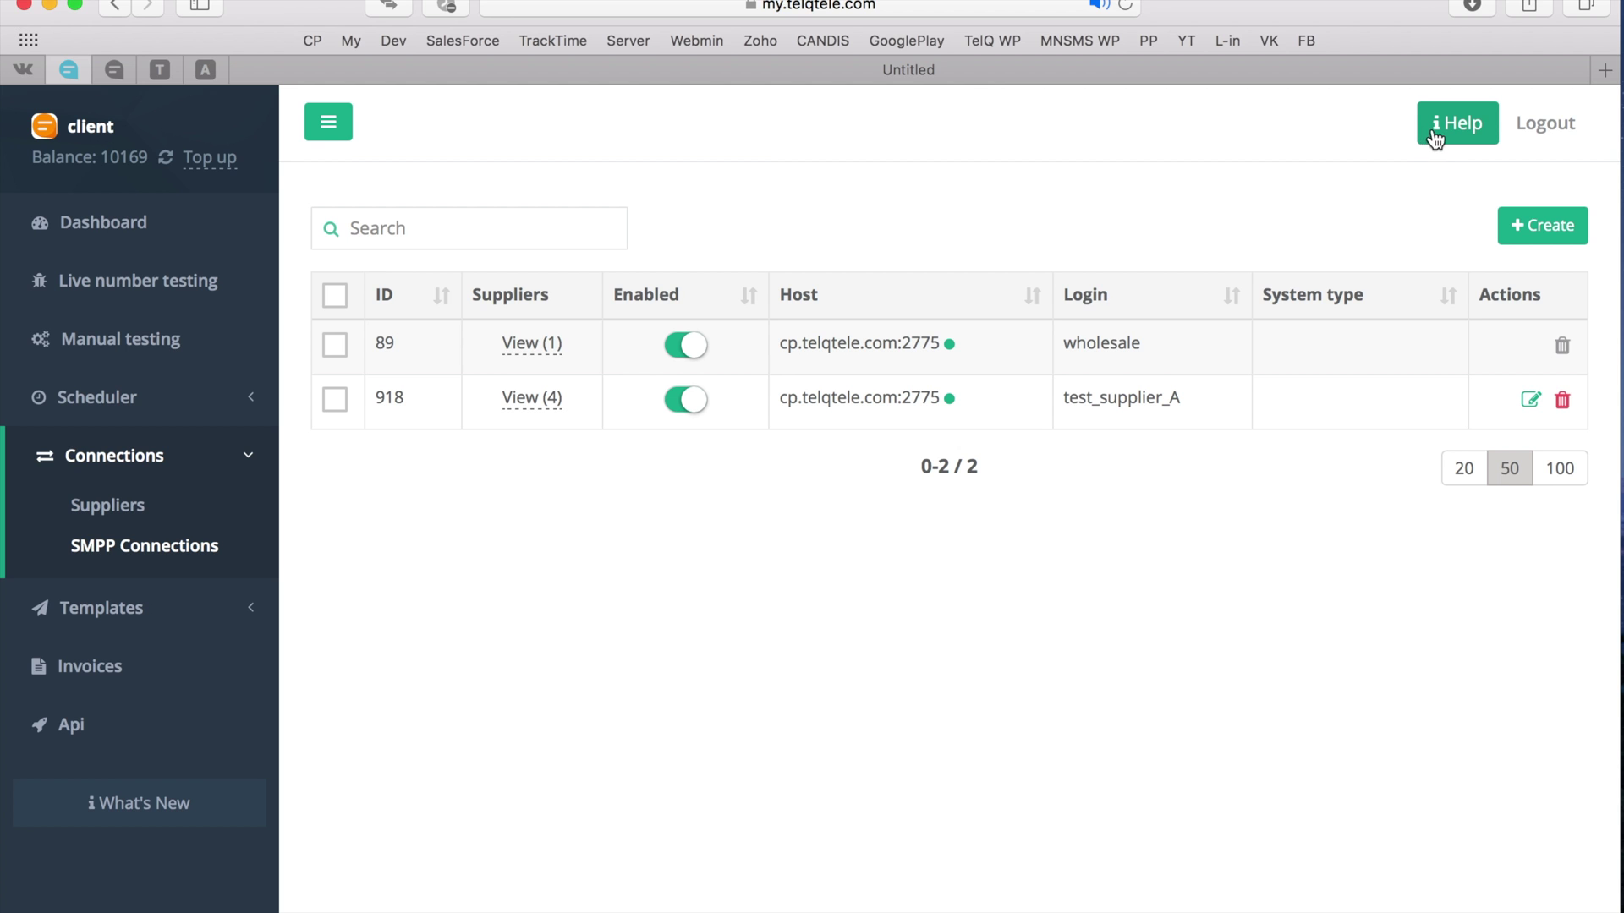
{"action": "left_click", "coordinate": [1445, 137]}
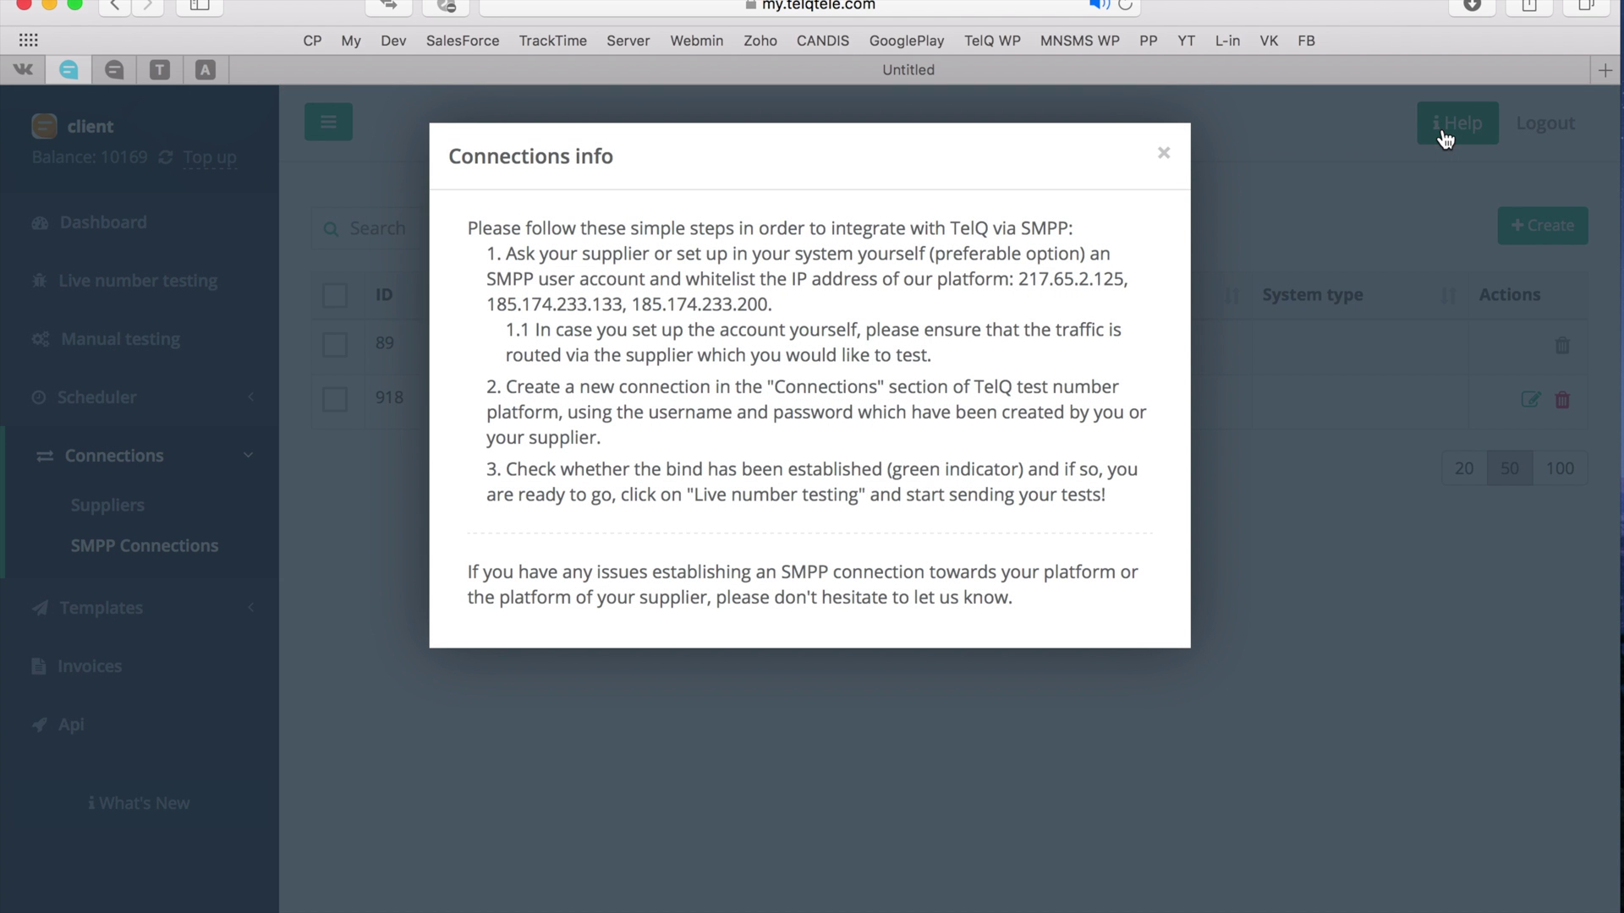